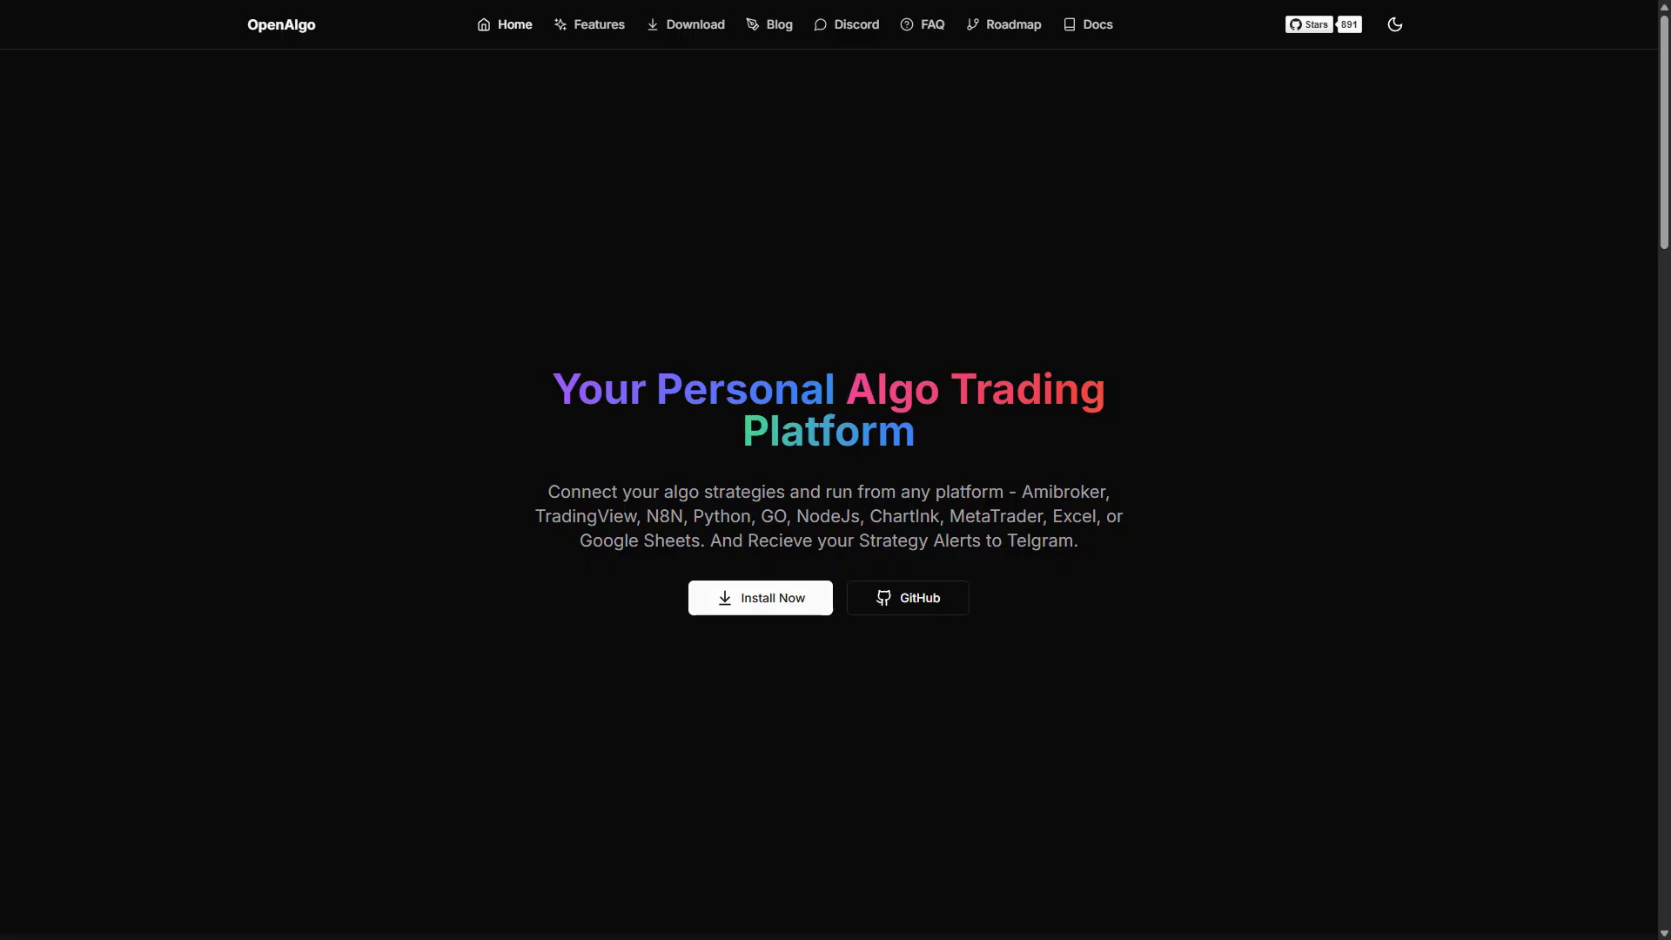
# Step: Switch from the OpenAlgo page in Chrome to the Excel workbook with live LTP prices
pyautogui.hotkey('alt', 'Tab')
# Step: Show the Quotes sheet with RELIANCE's live quote table and select empty cell G7
pyautogui.click(799, 443)
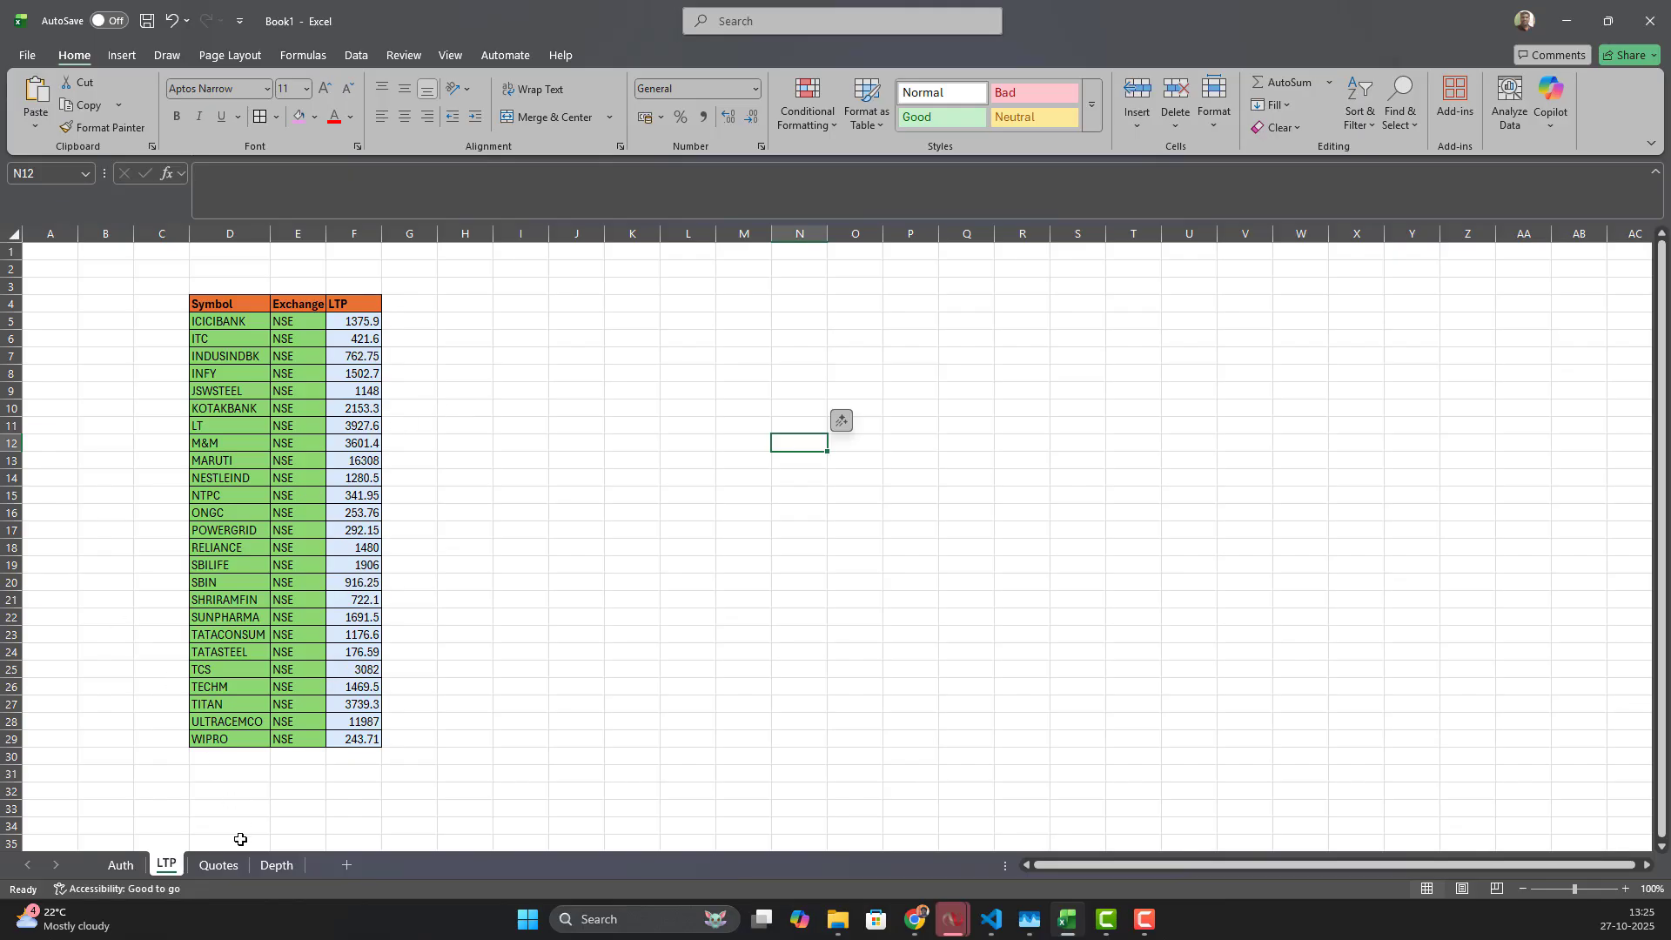
pyautogui.click(219, 865)
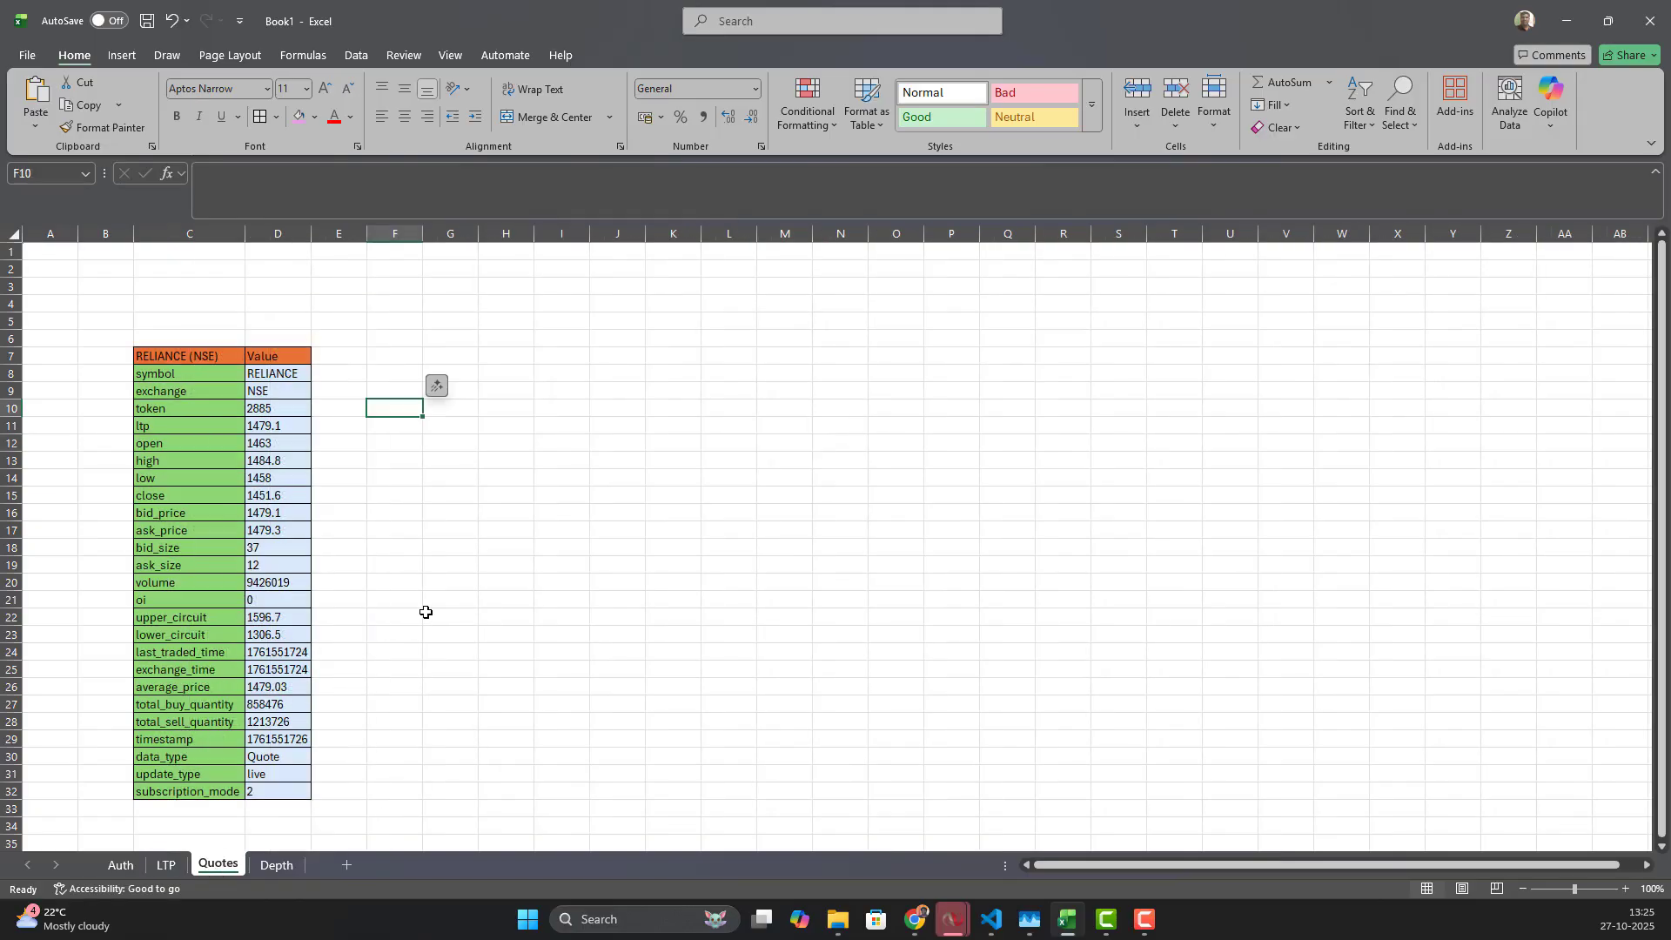
pyautogui.click(467, 357)
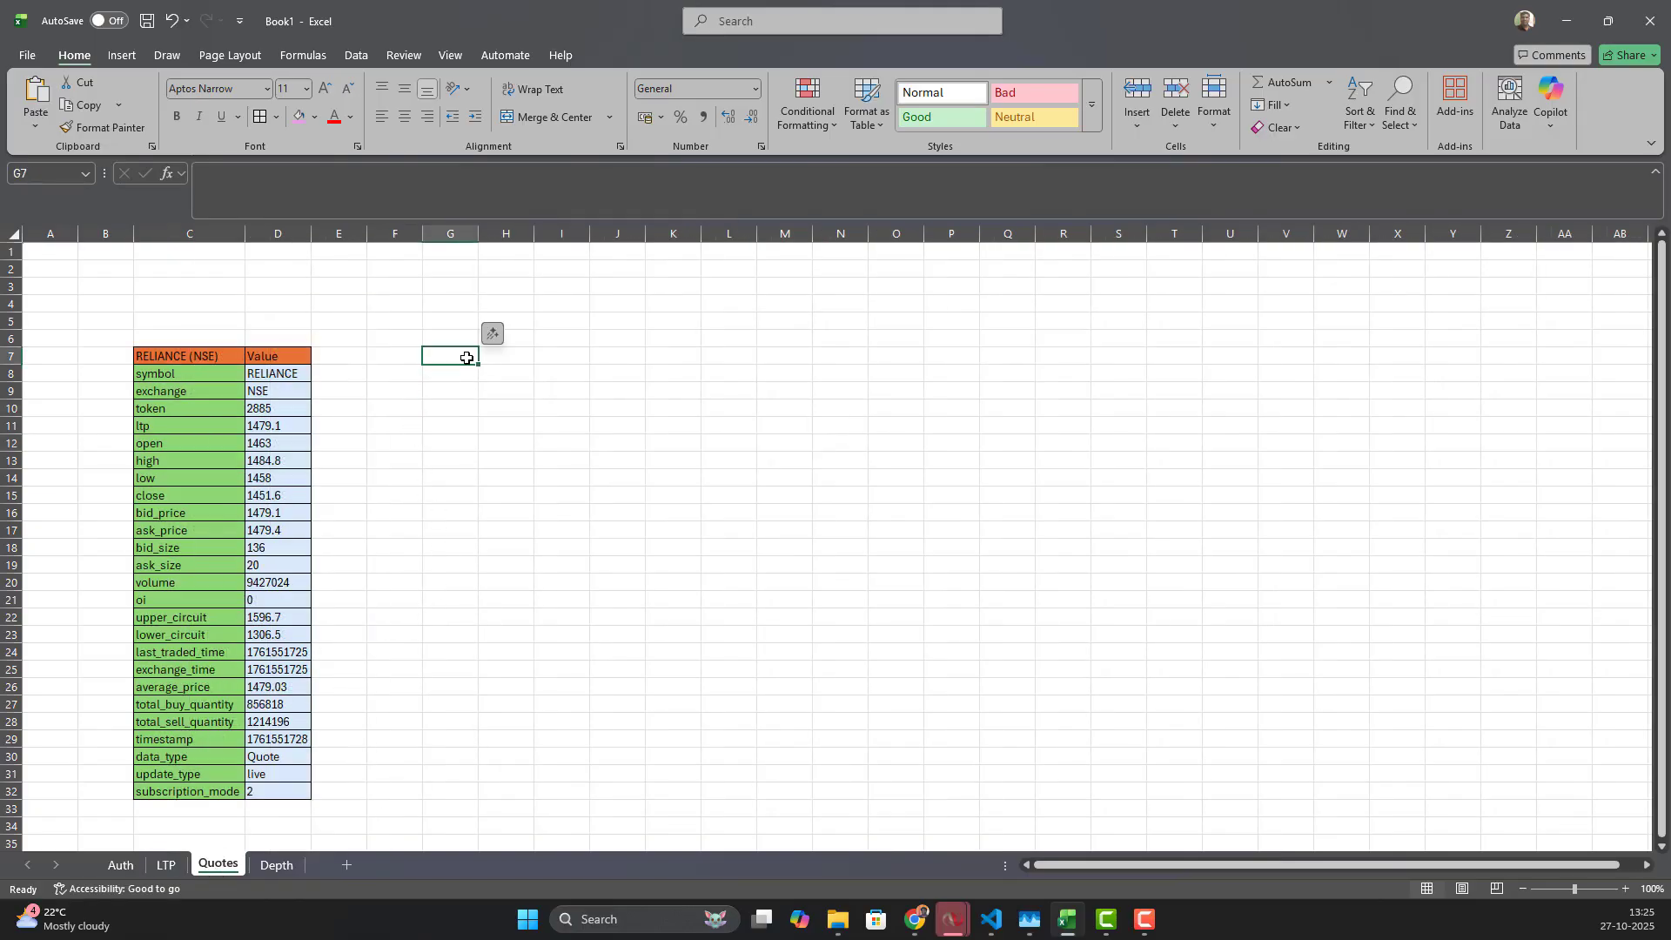
pyautogui.write('=oa')
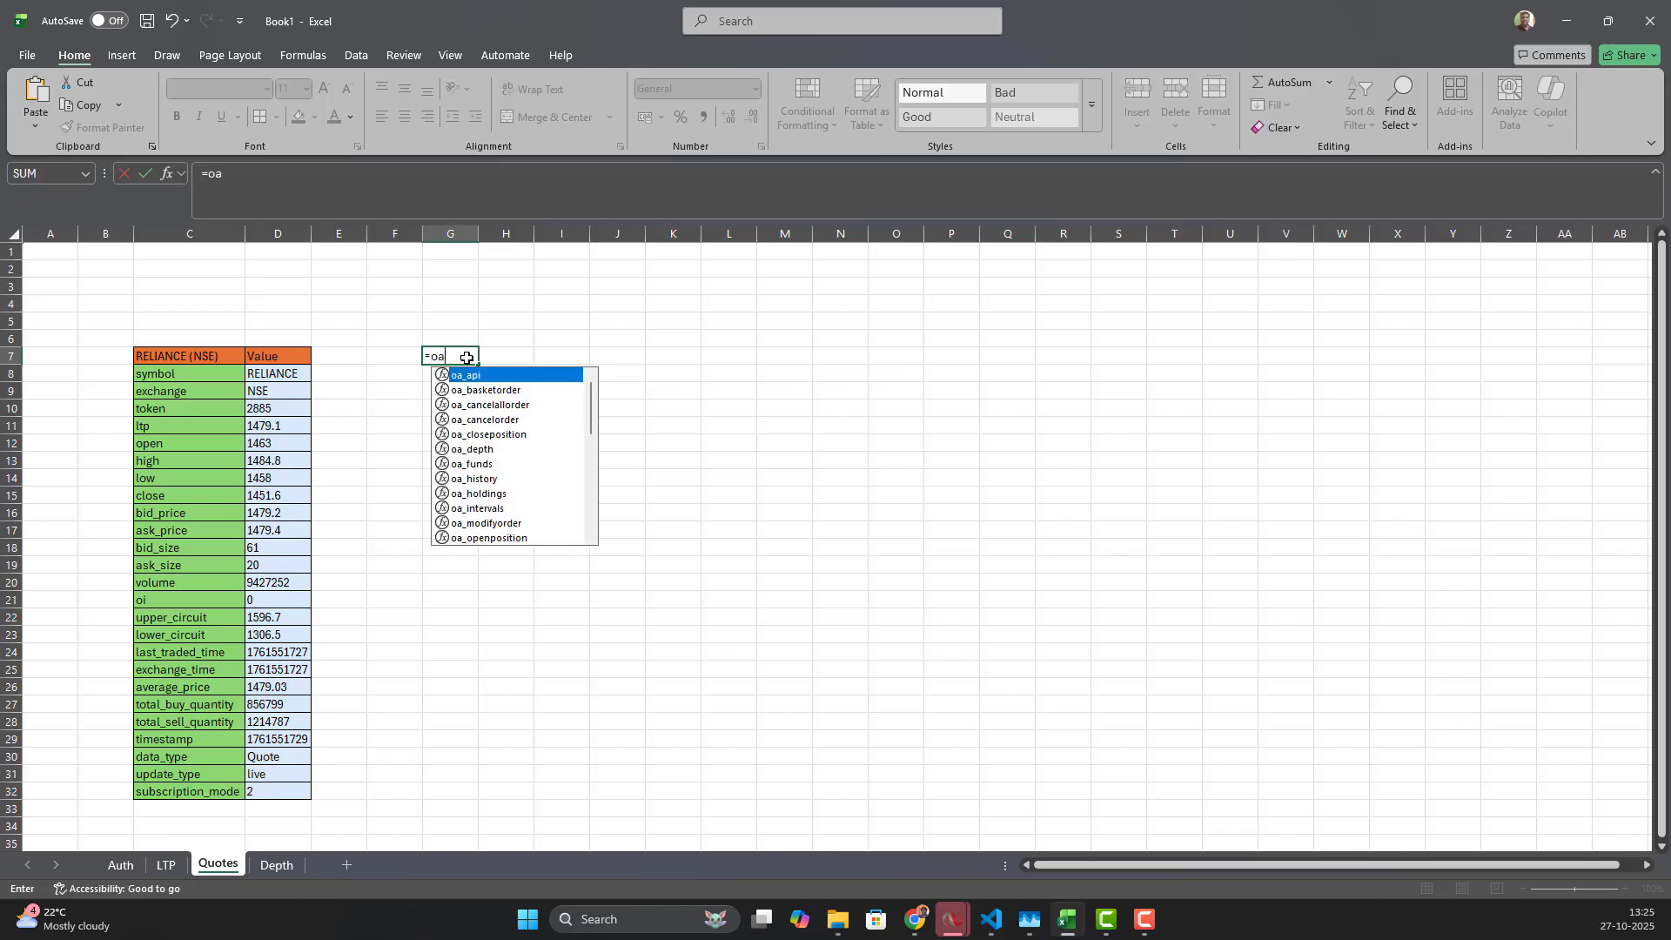
pyautogui.write('_ws')
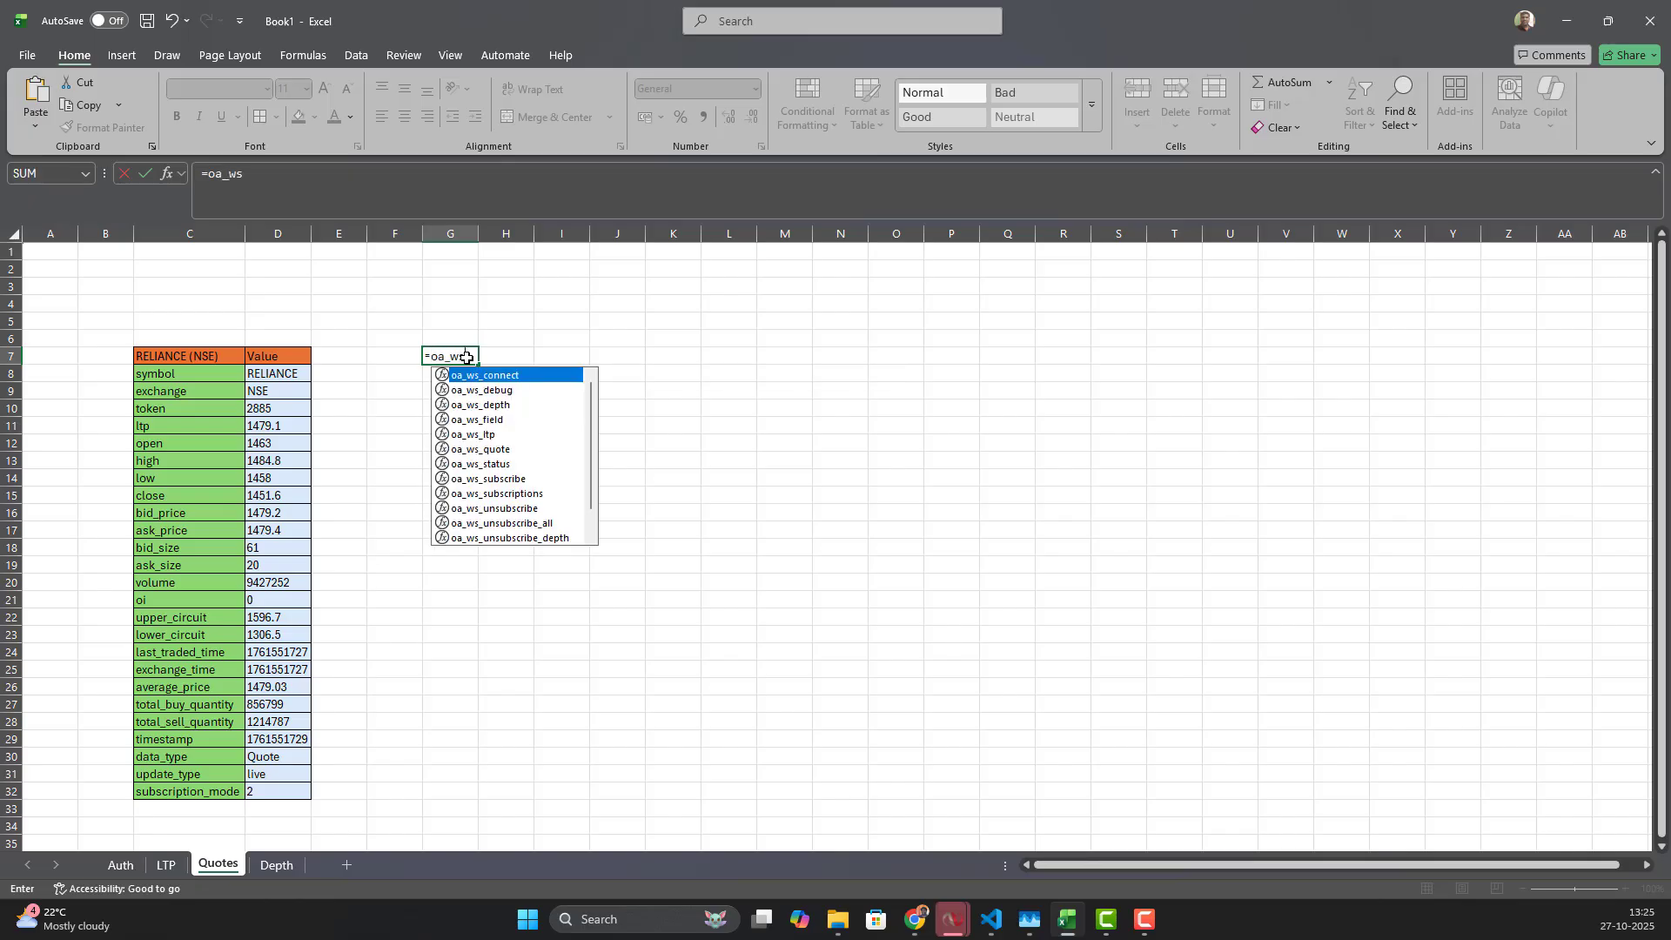
# Step: Enter =oa_ws_quote("ICICIBANK","NSE") in G7 to create ICICIBANK's live quote table
pyautogui.press('Down')
pyautogui.press('Down')
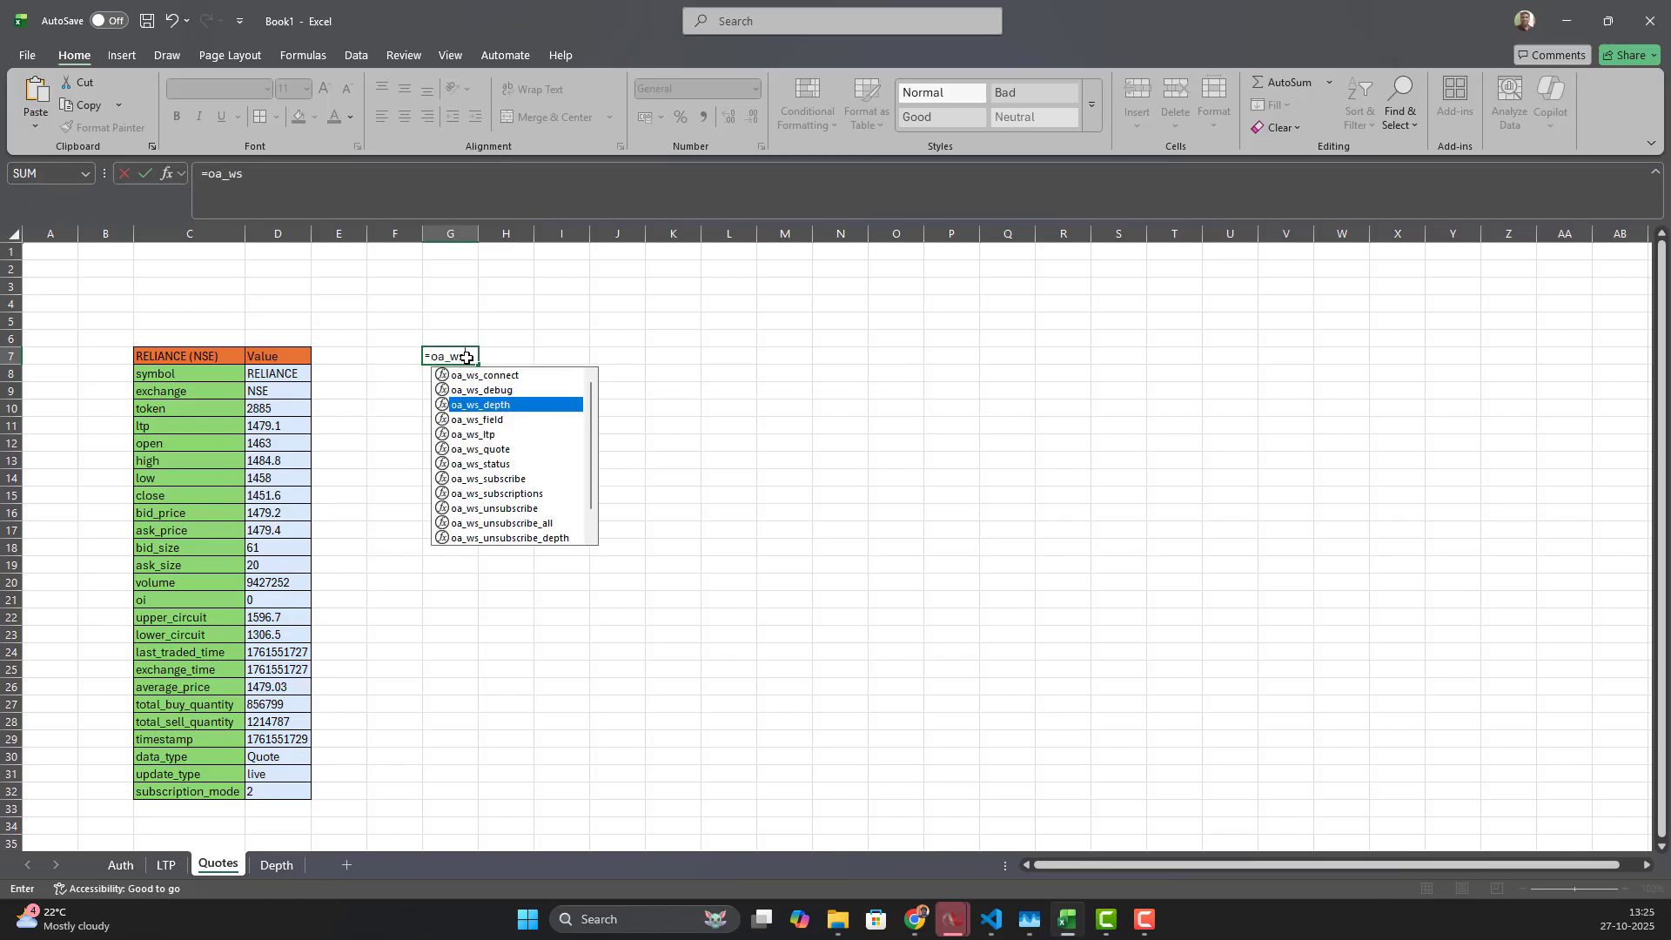
pyautogui.press('Down')
pyautogui.press('Down')
pyautogui.press('Down')
pyautogui.press('Tab')
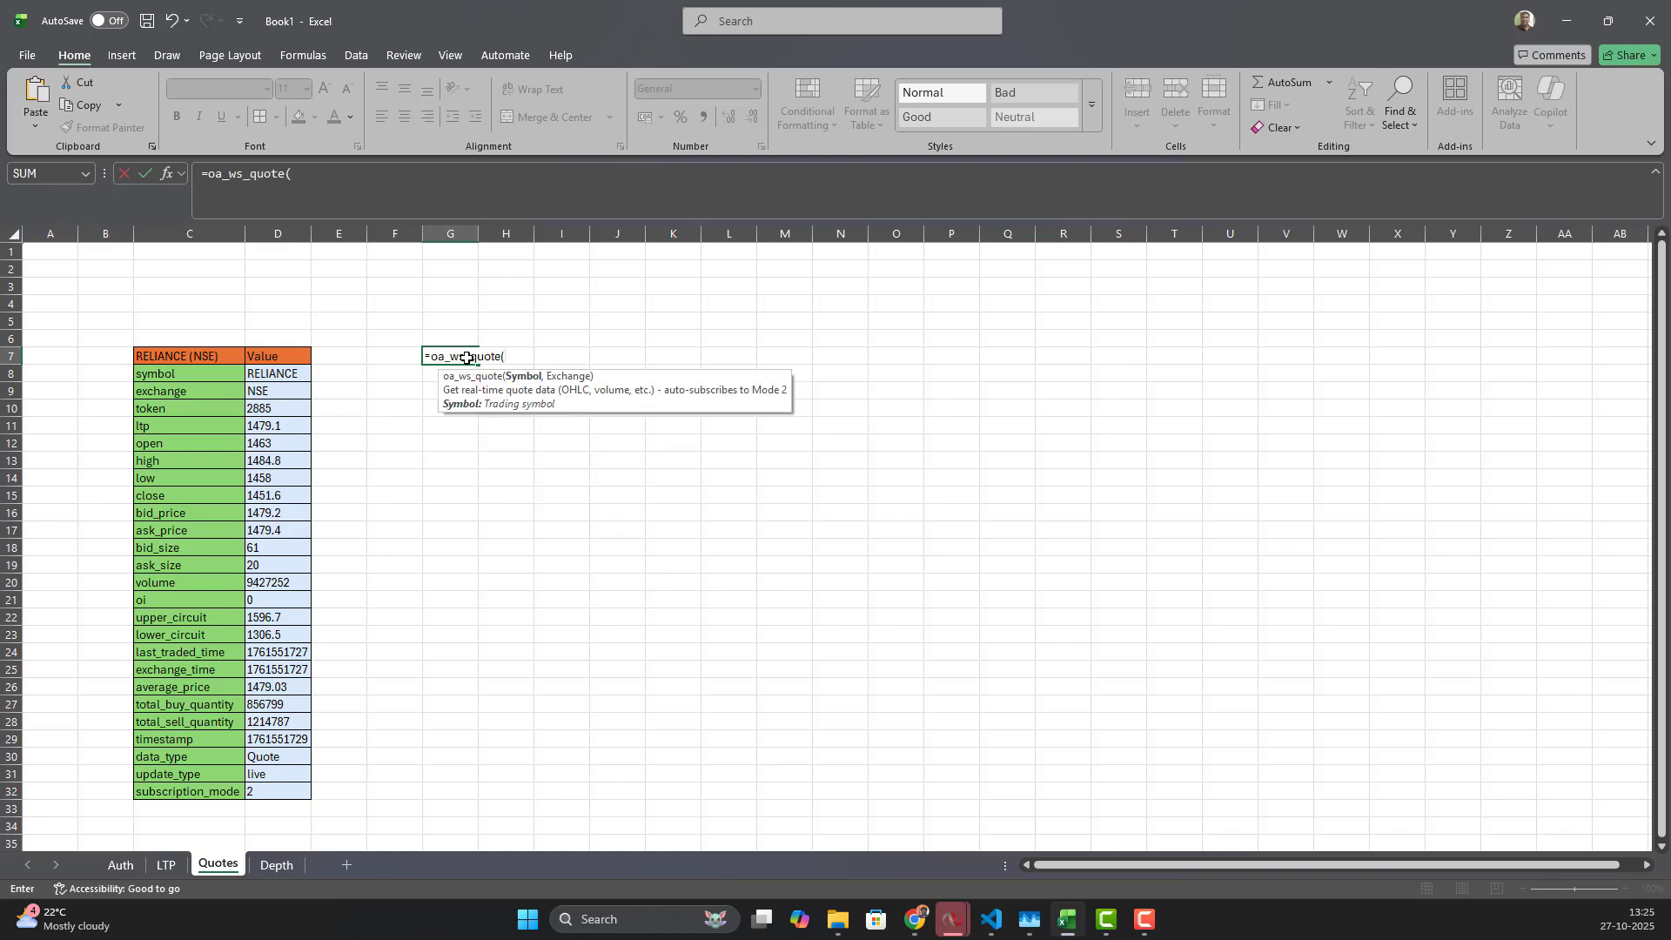
pyautogui.write('ICICIBANK')
pyautogui.write('",')
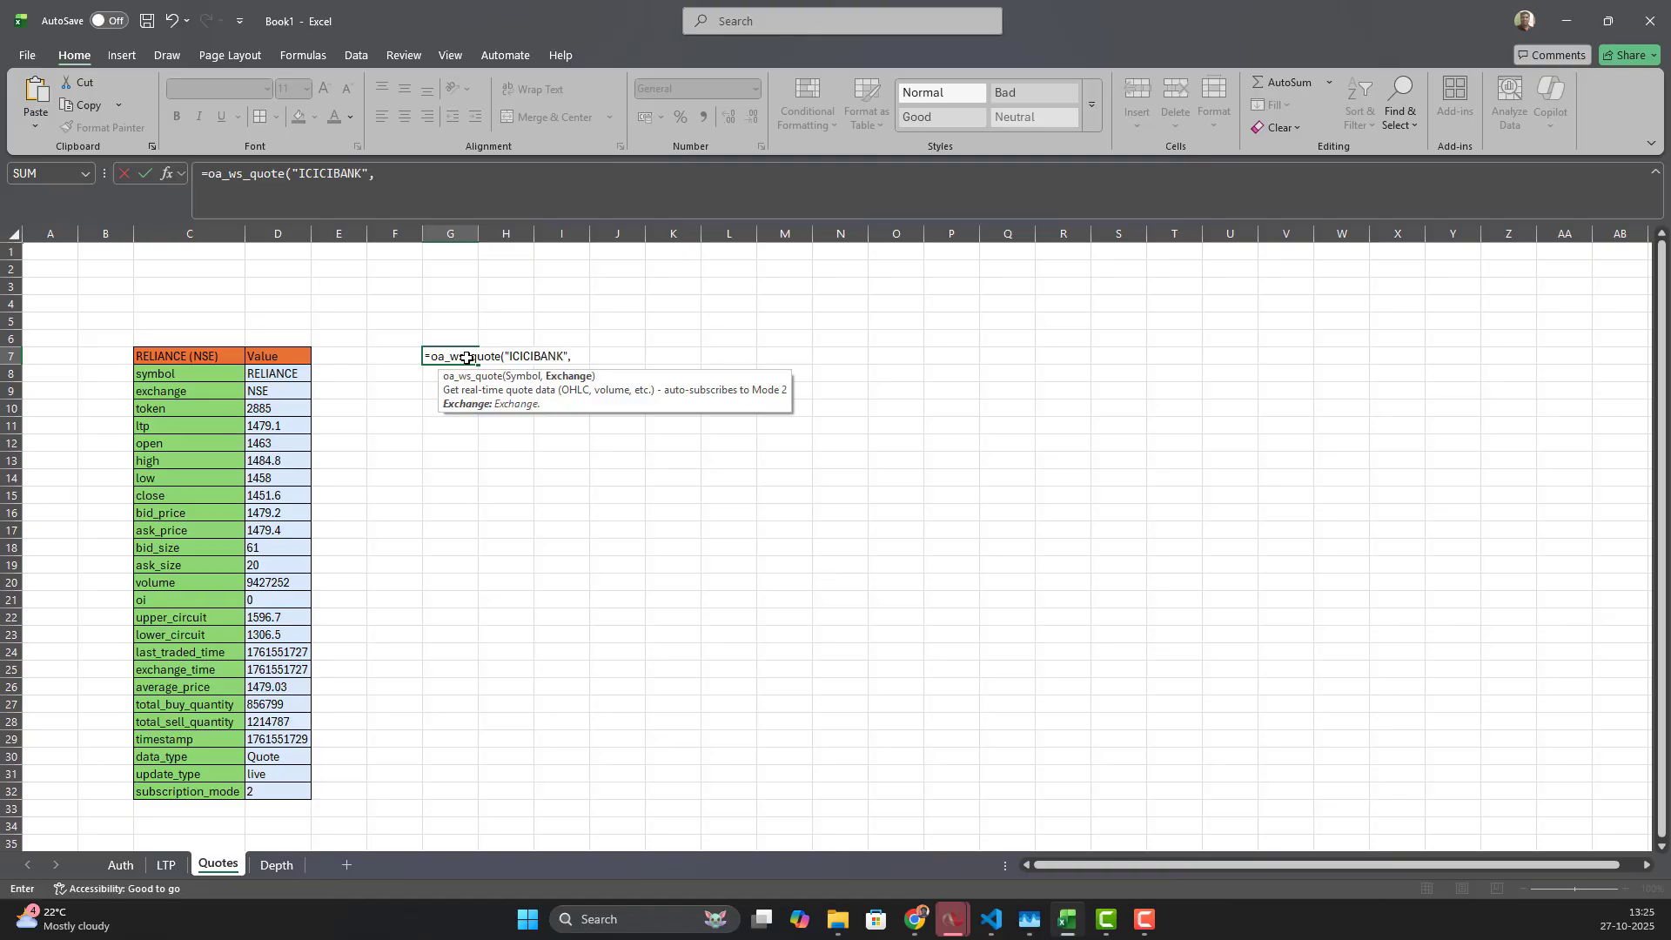
pyautogui.write('"NSE")')
pyautogui.press('Return')
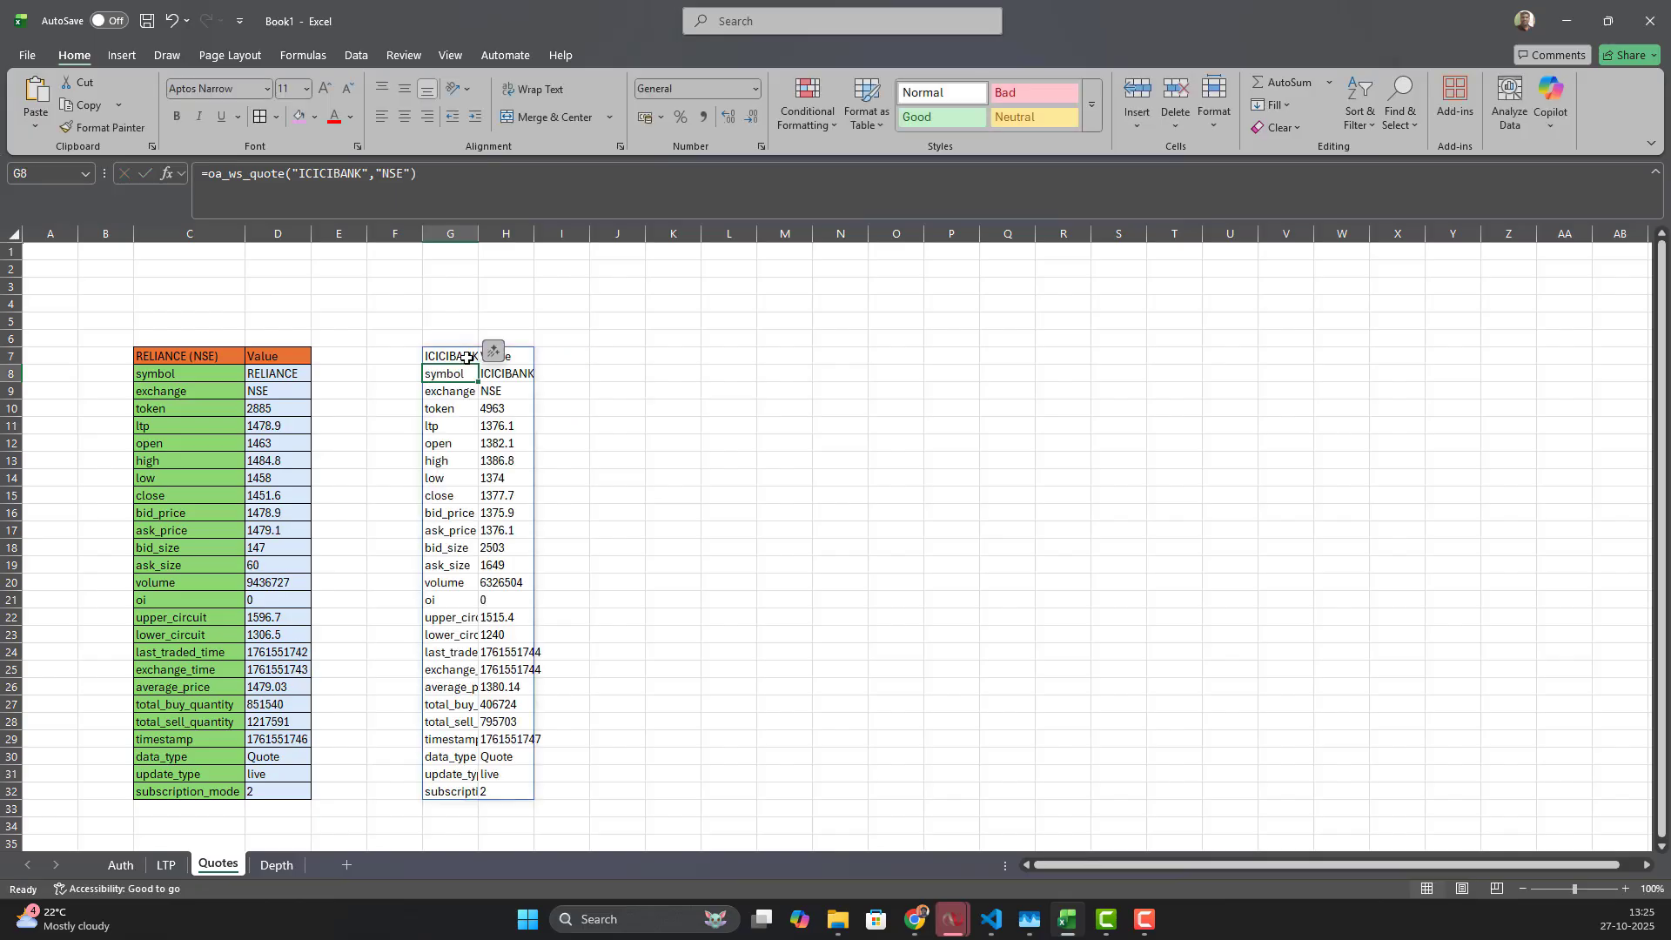
pyautogui.click(677, 376)
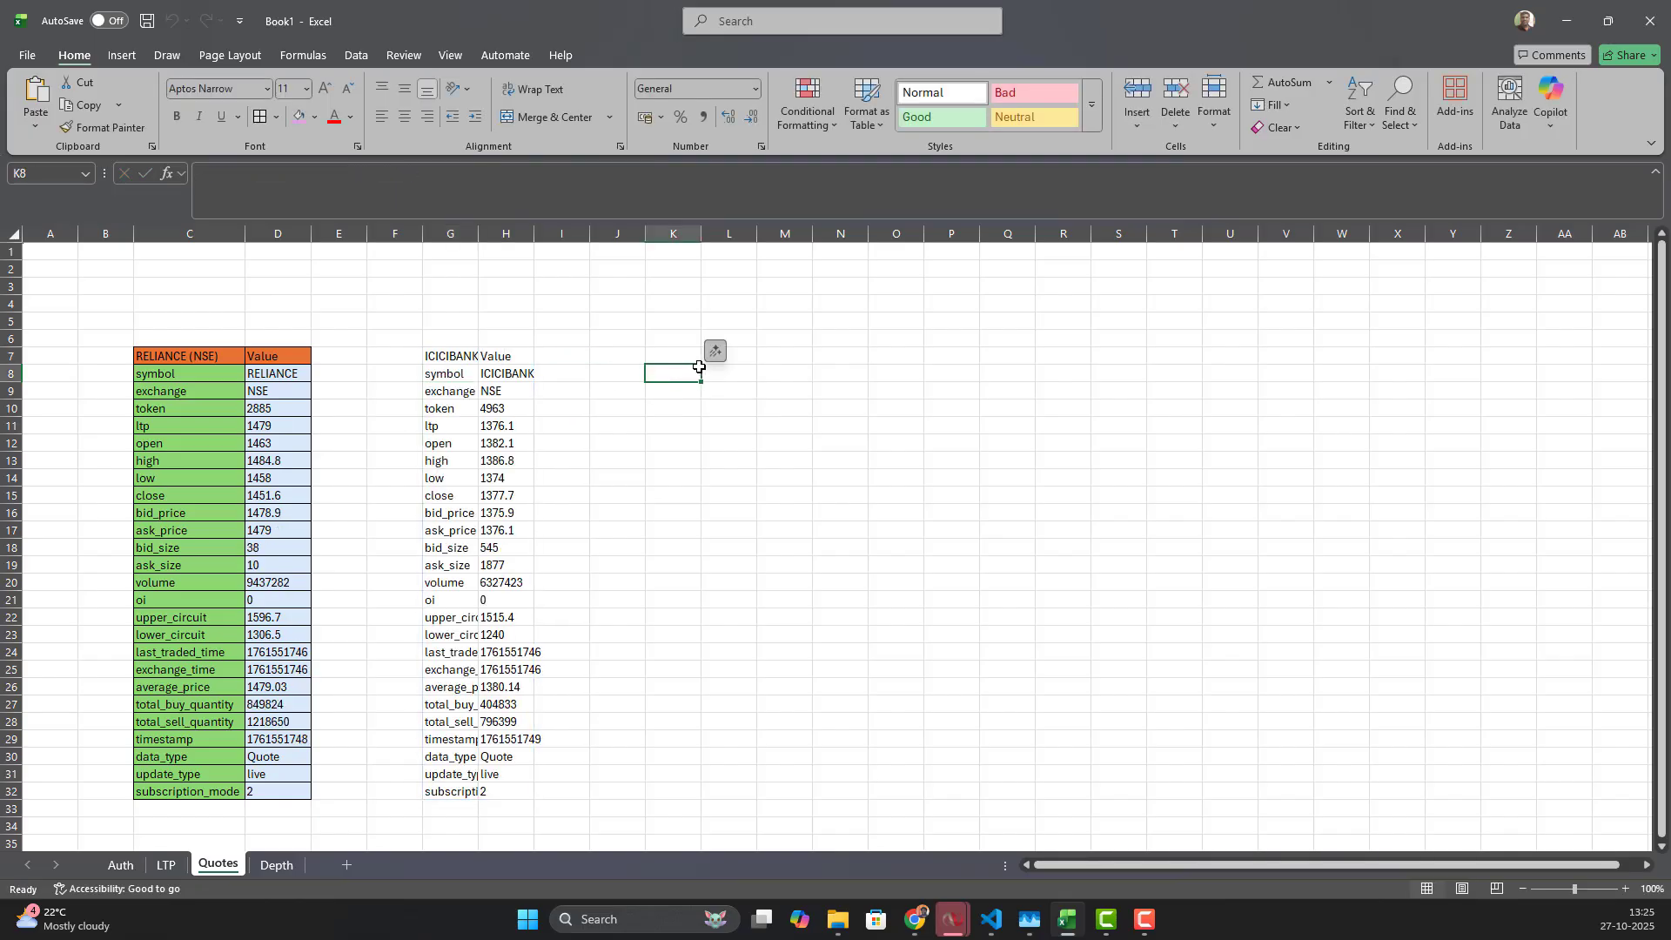
# Step: On the LTP sheet, put ACC's live NSE price (1854.6) in J5 with oa_ws_ltp
pyautogui.click(618, 357)
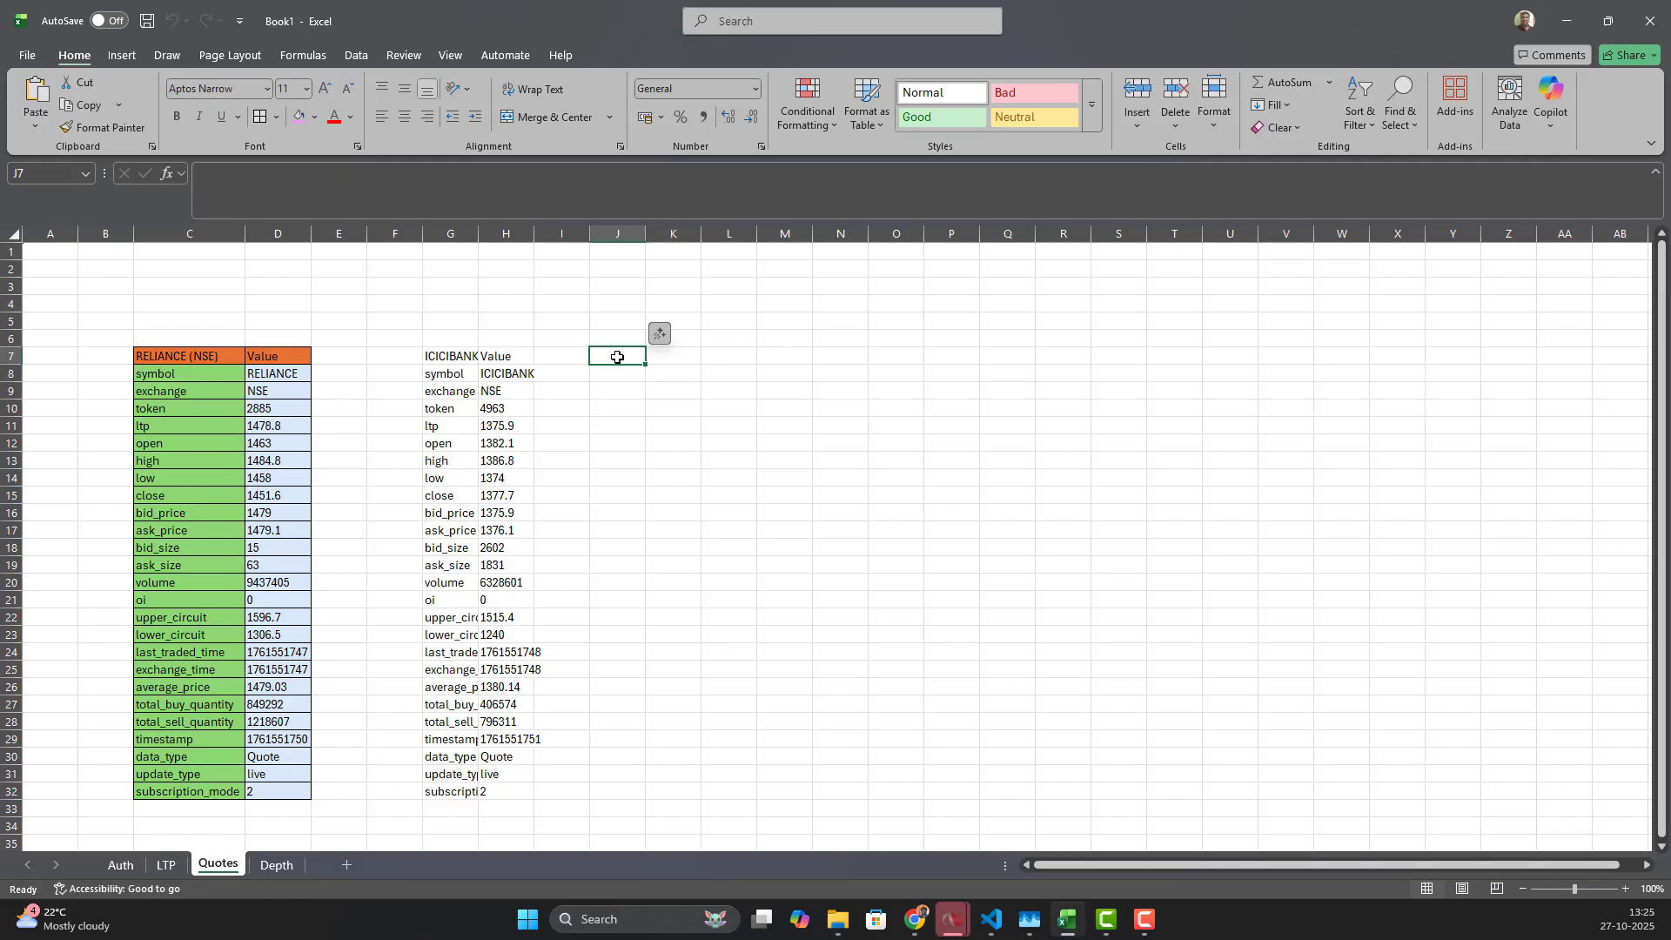
pyautogui.click(167, 864)
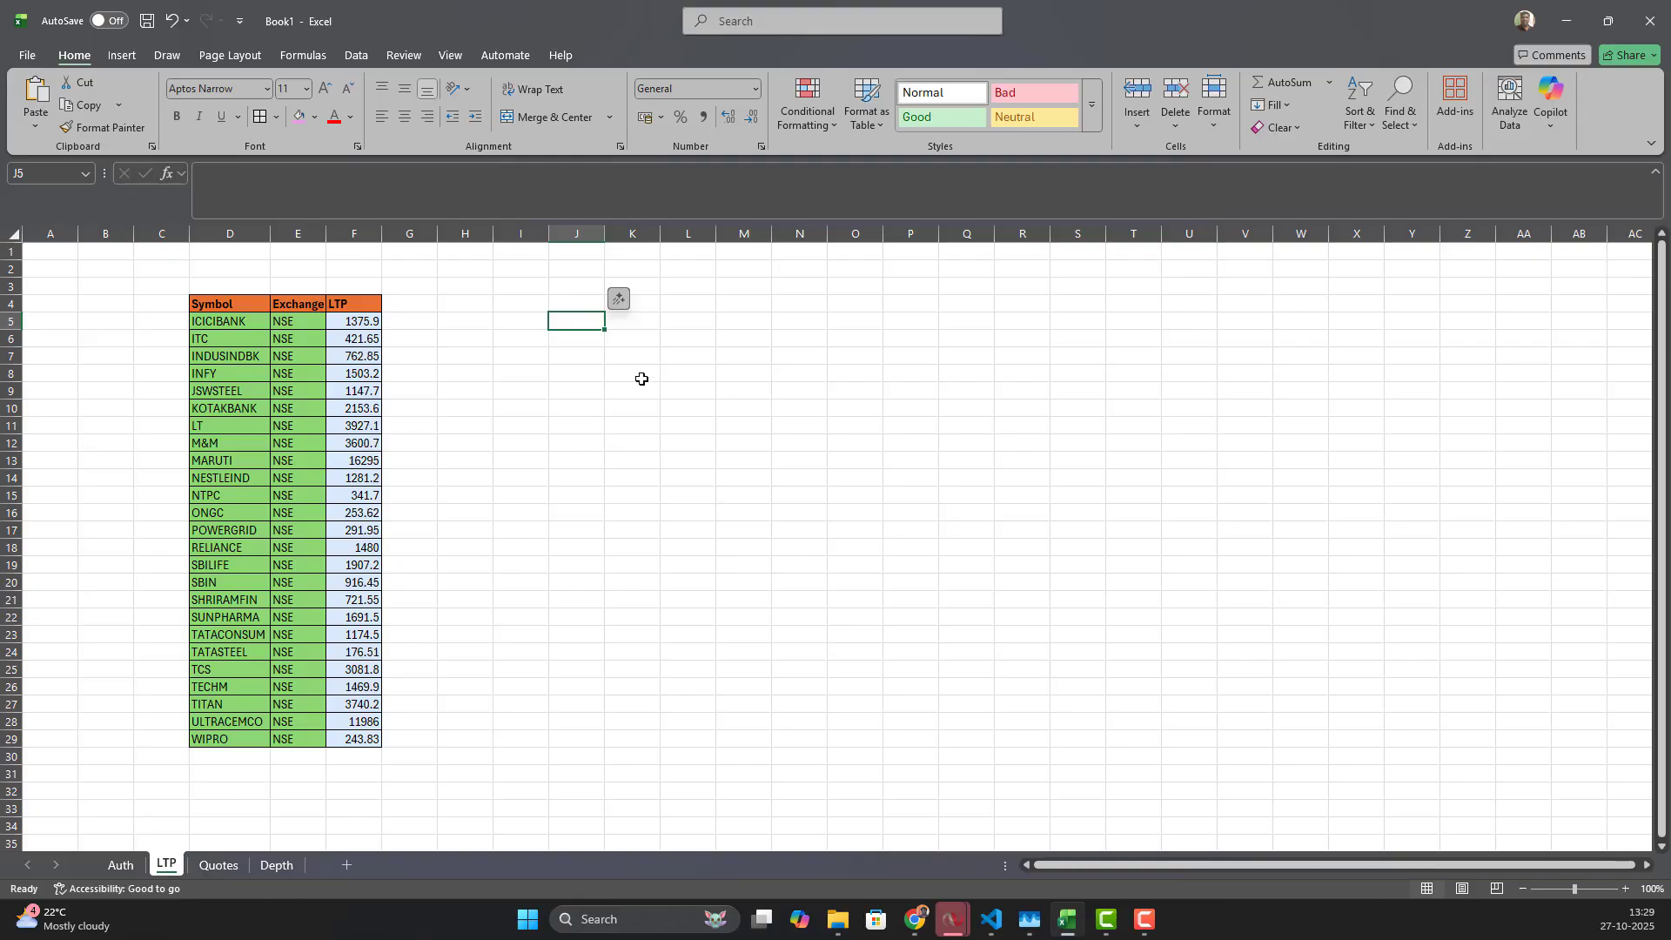
pyautogui.write('=')
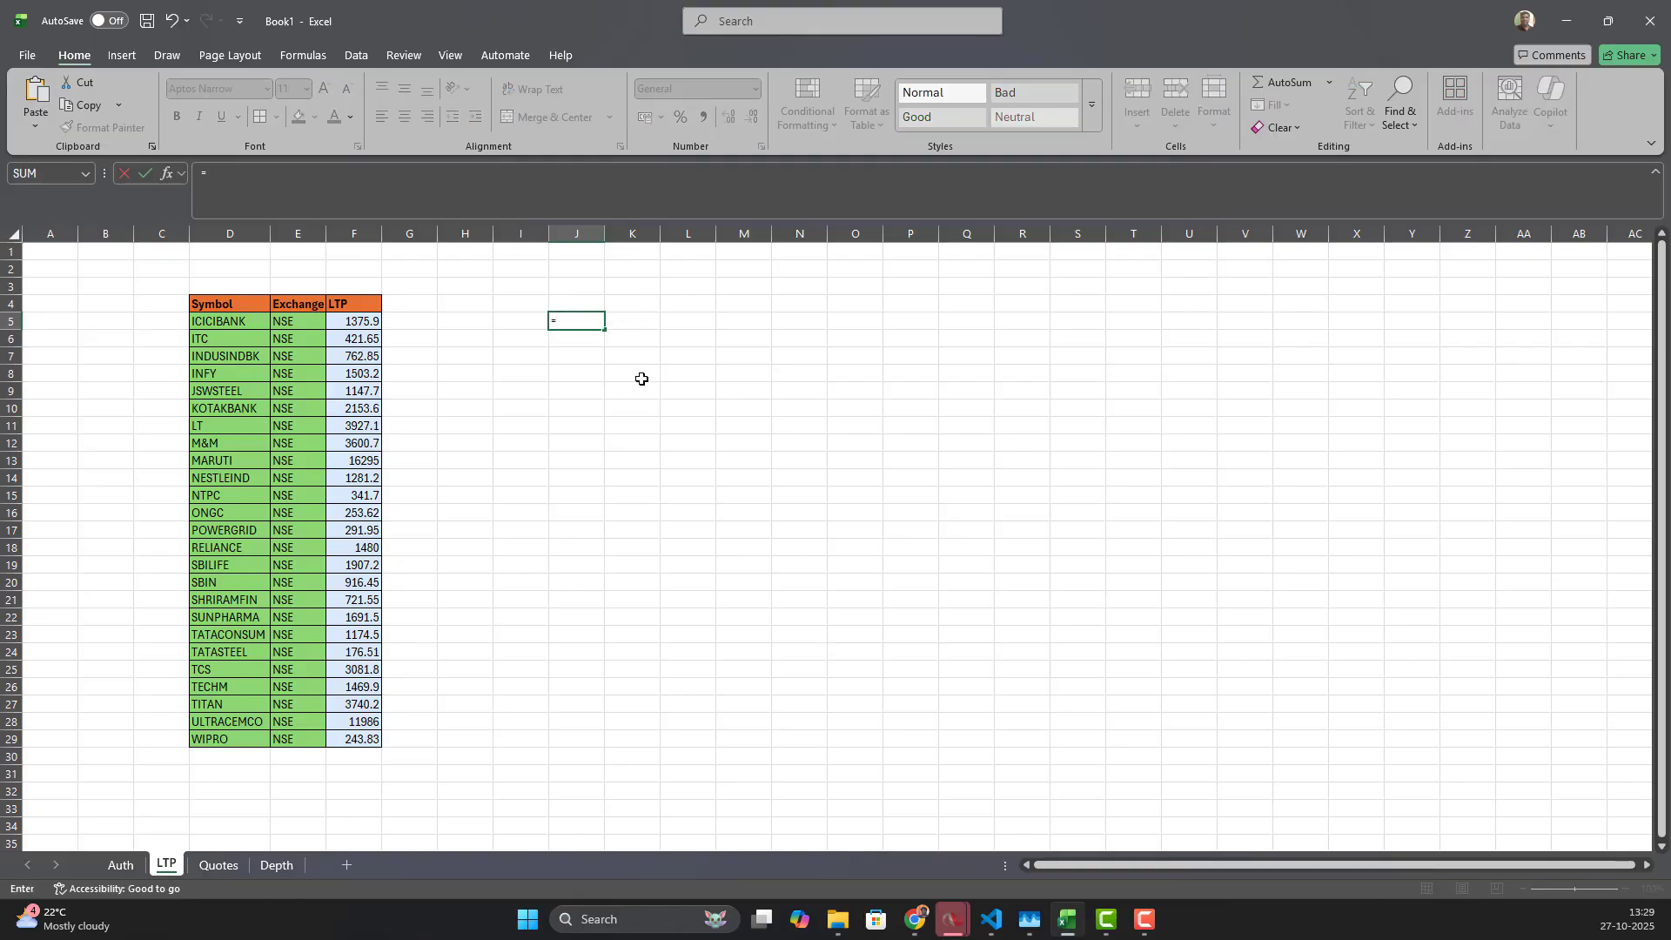
pyautogui.write('oa_')
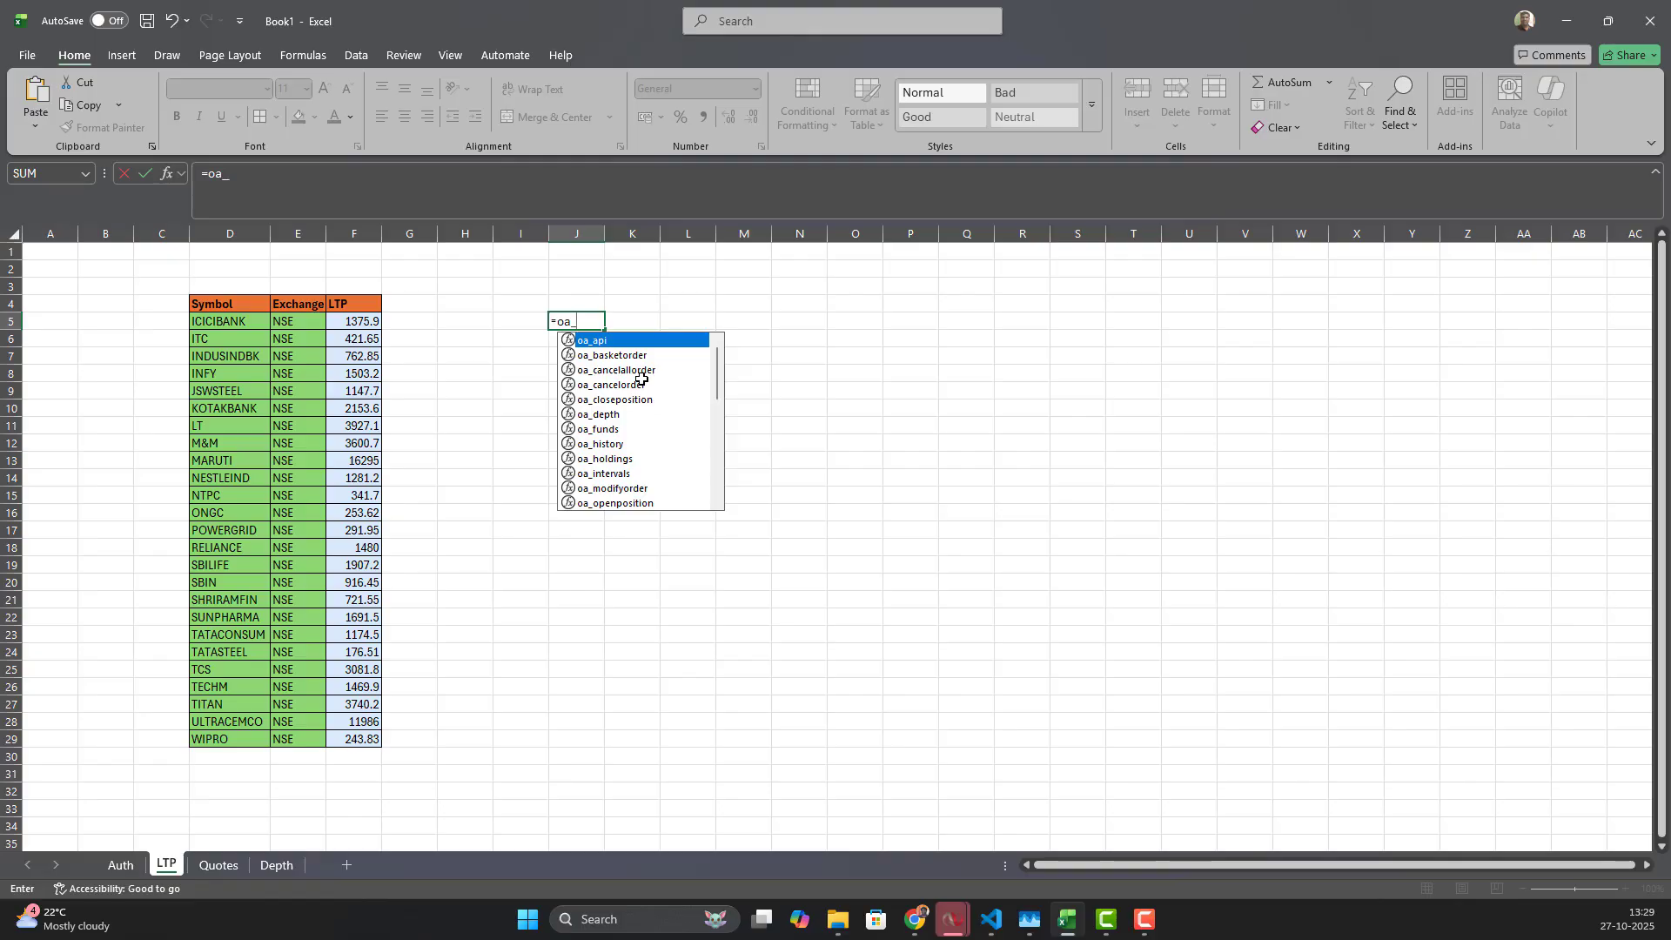
pyautogui.write('ws')
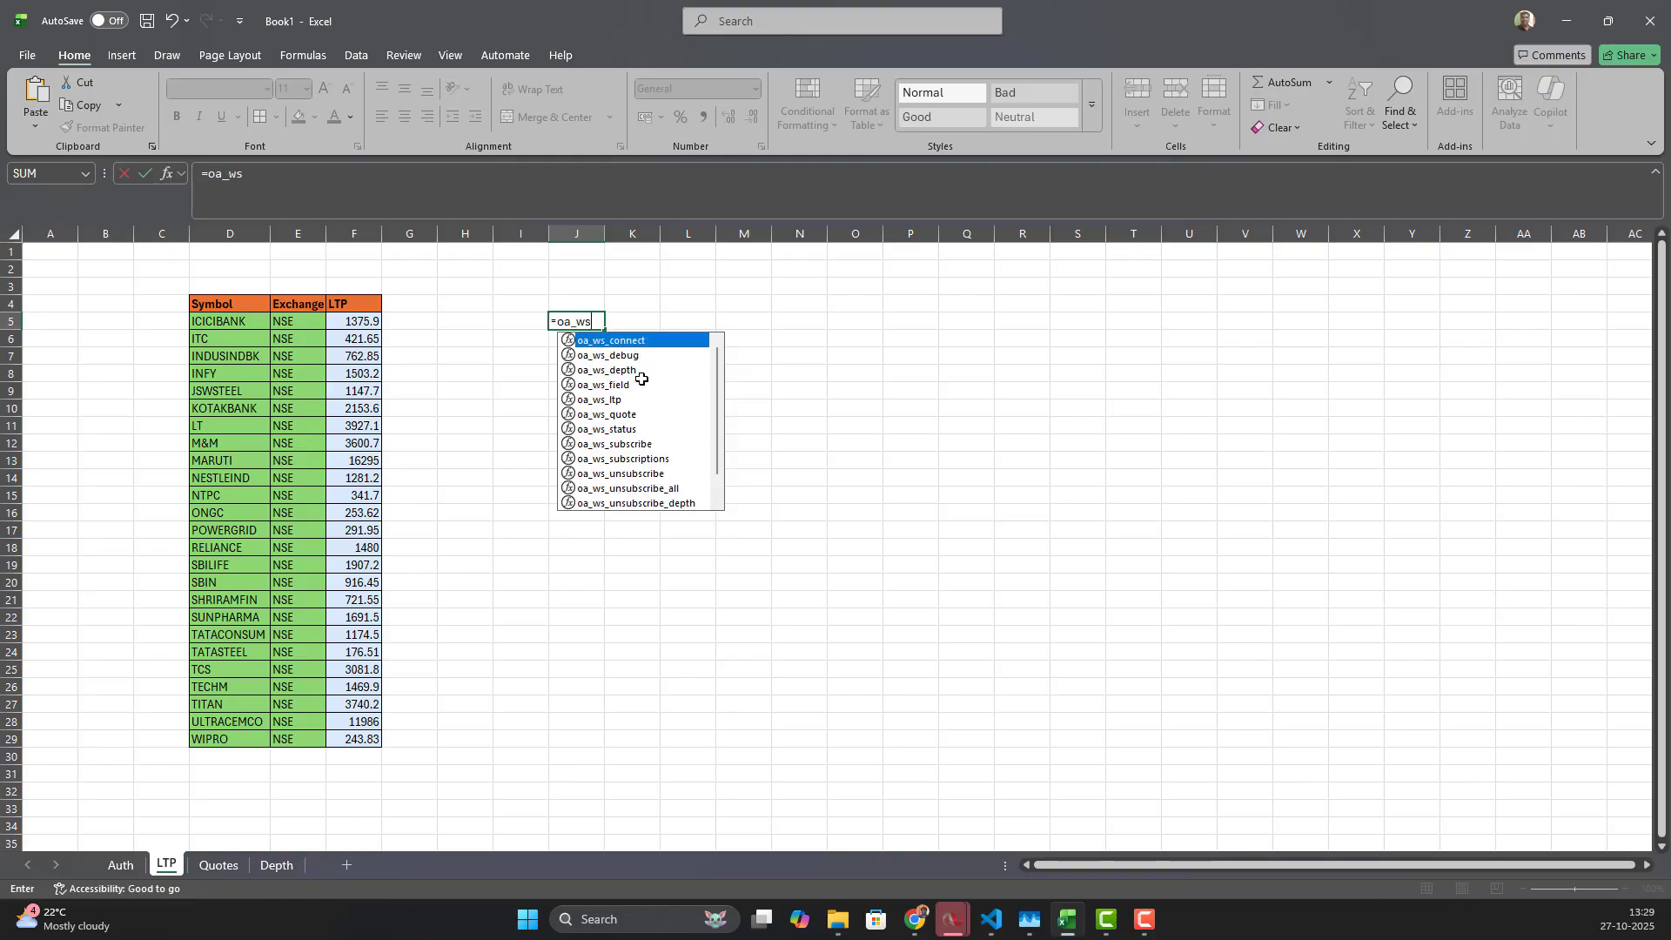
pyautogui.write('_')
pyautogui.write('ltp')
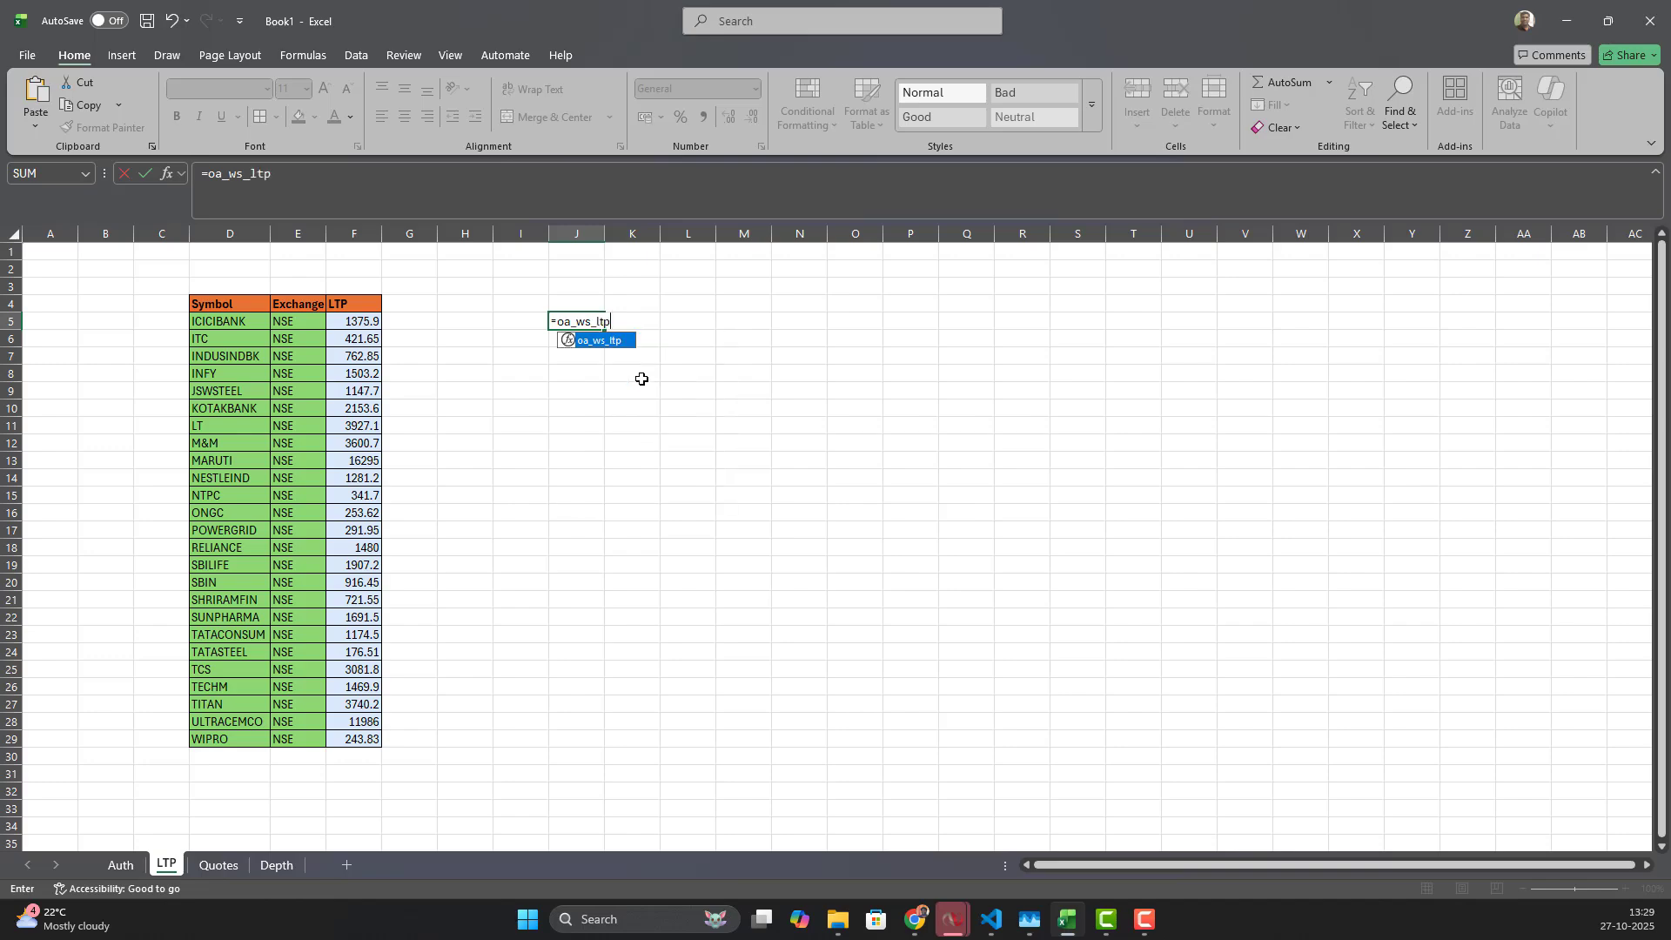
pyautogui.write('("A')
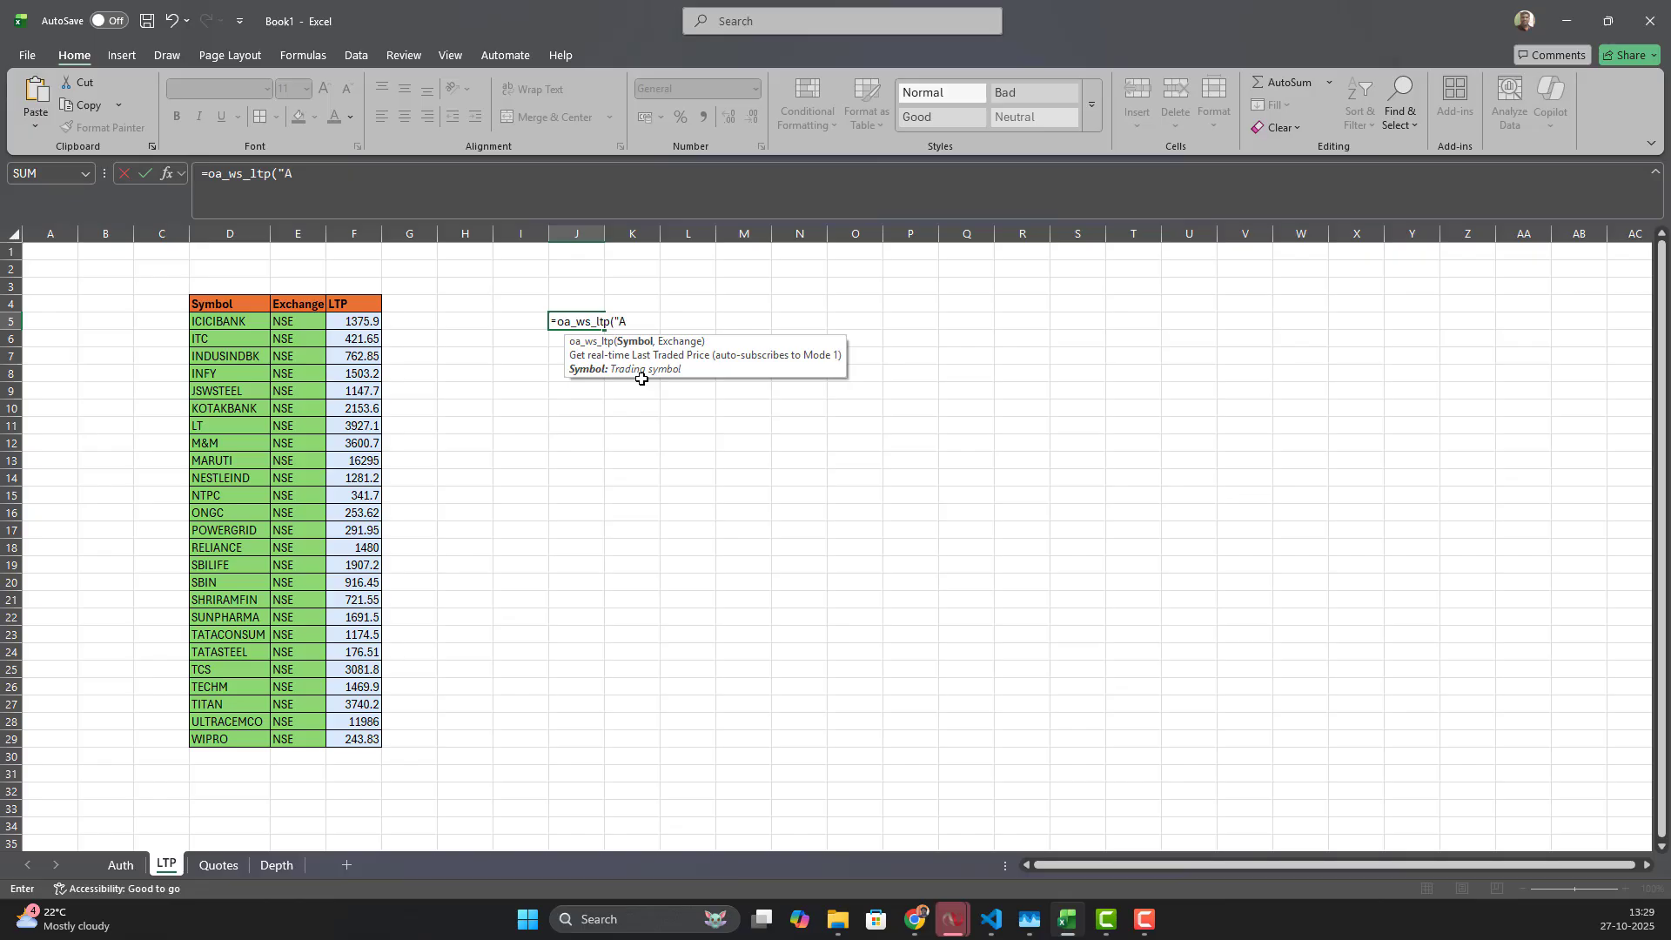
pyautogui.write('CC"')
pyautogui.write(',"')
pyautogui.write('NSE")')
pyautogui.press('Return')
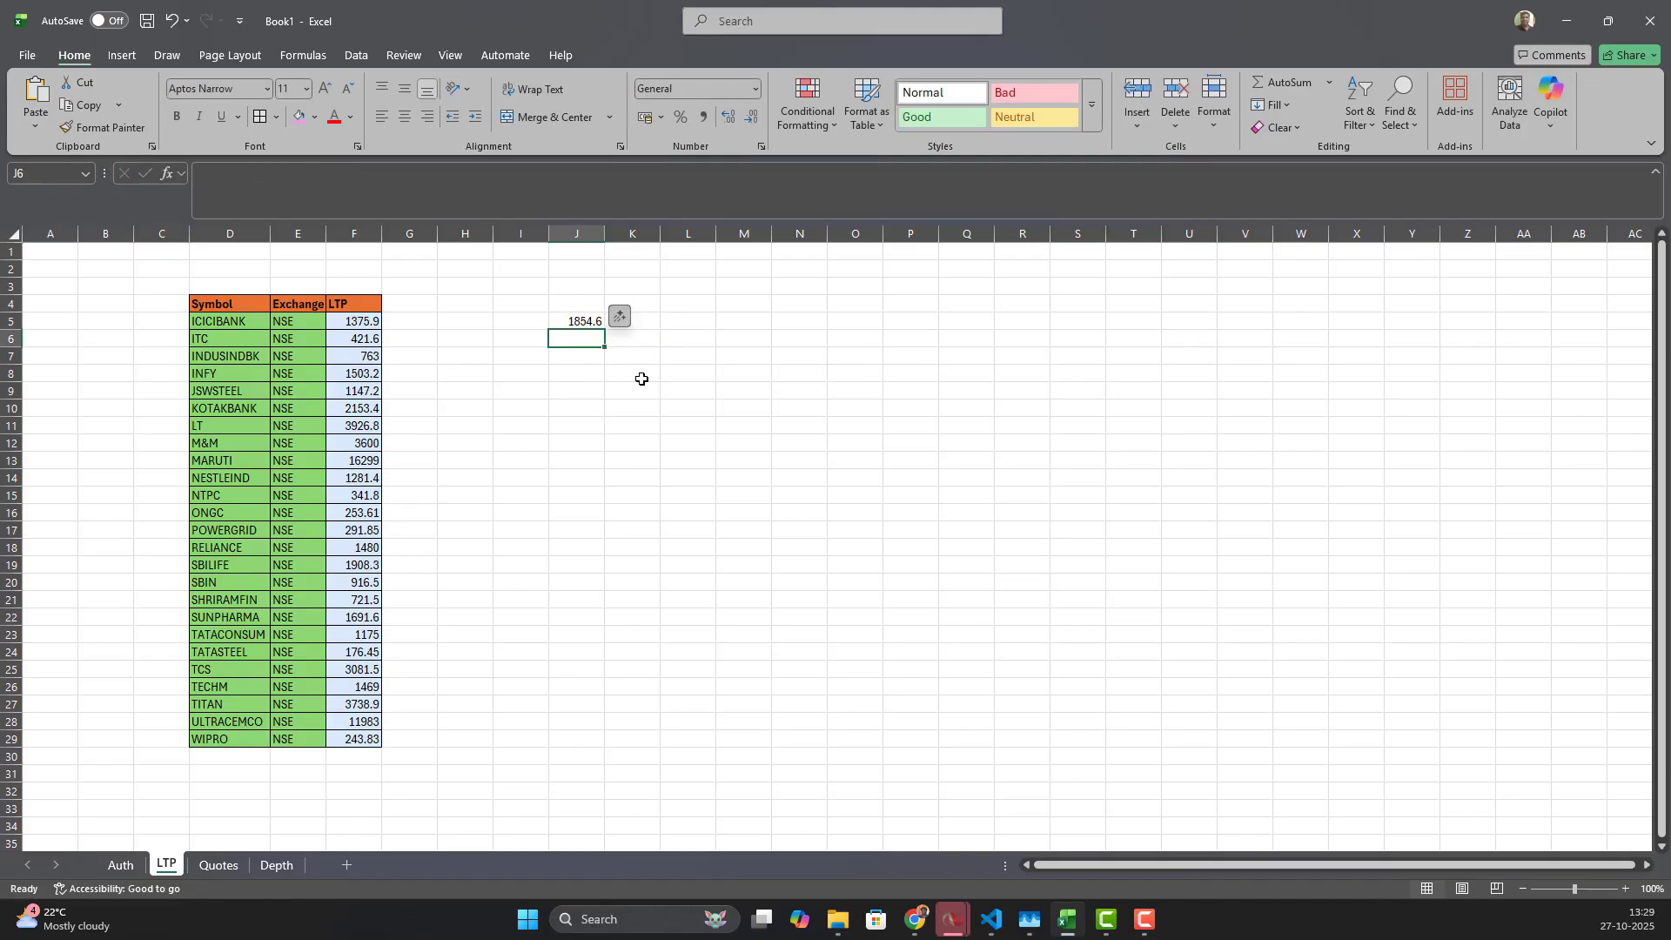
pyautogui.click(746, 325)
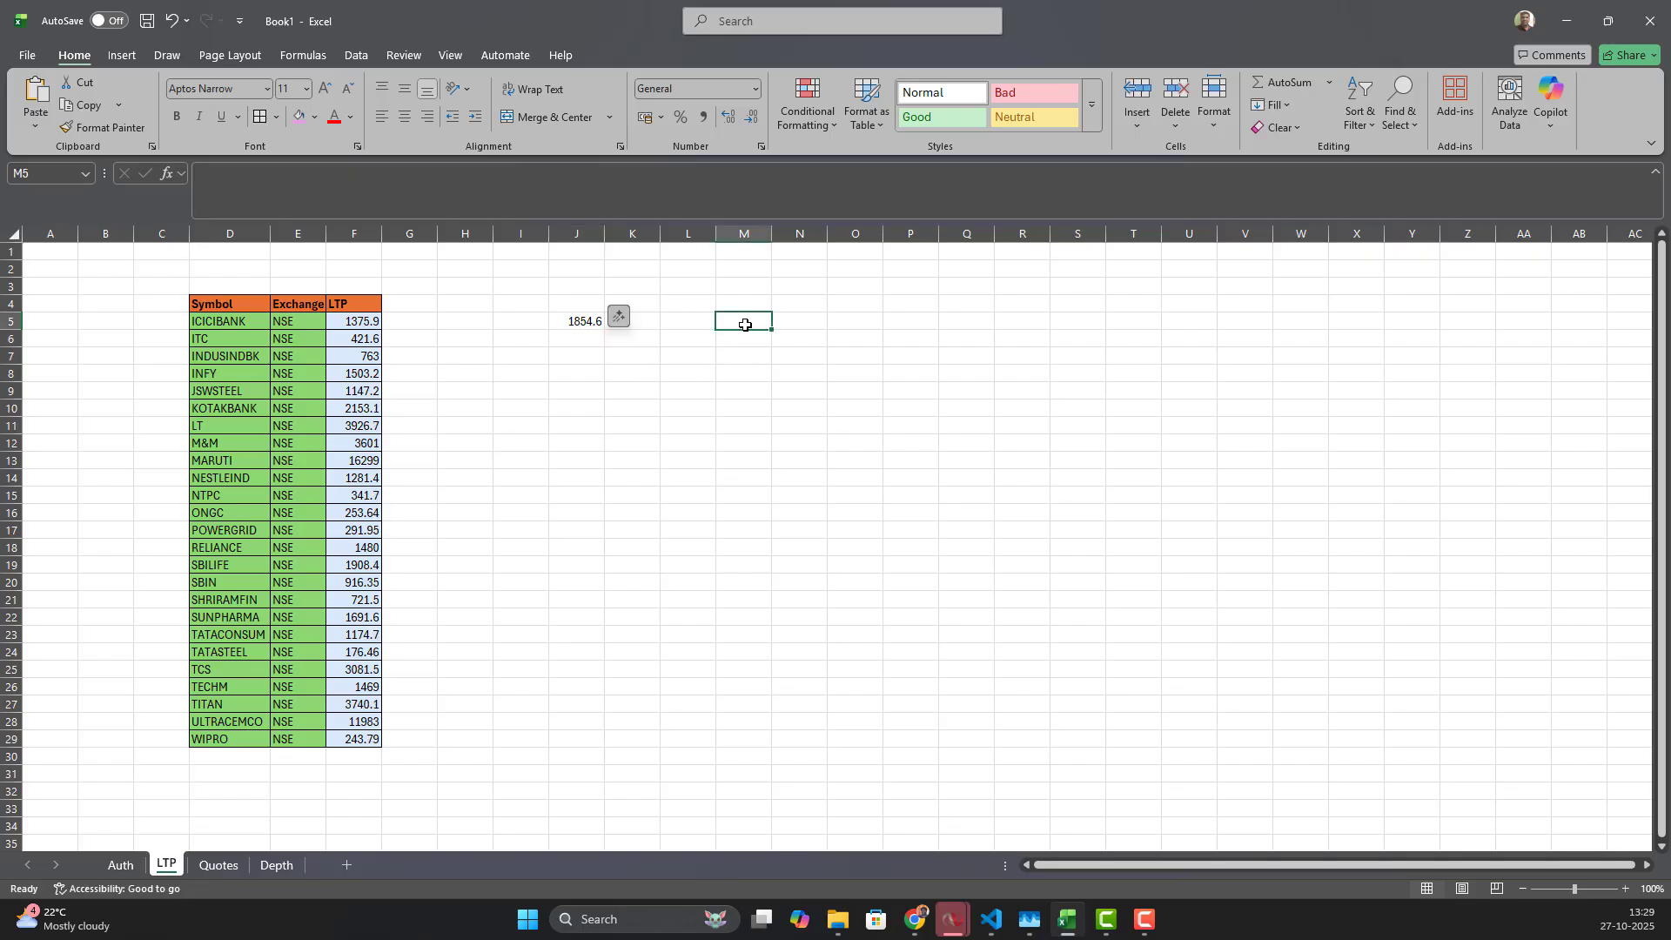
# Step: Enter =oa_ws_ltp("SENSEX","BSE_INDEX") in J8, showing about 84661, and recheck the formula
pyautogui.click(576, 373)
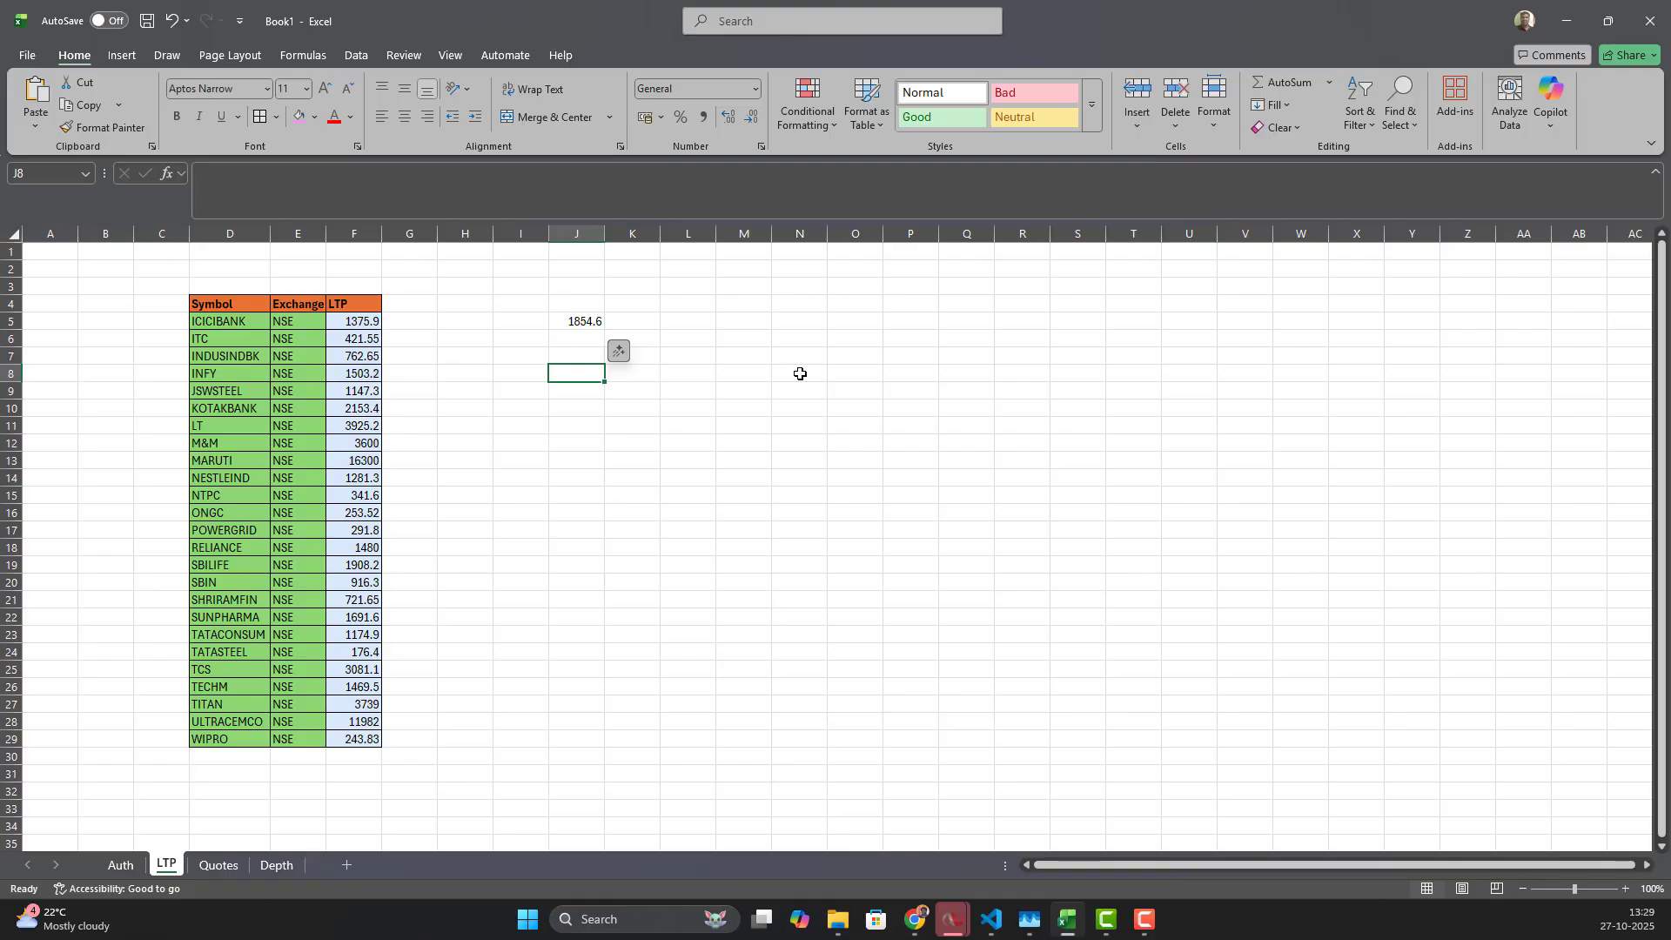
pyautogui.write('=oa_')
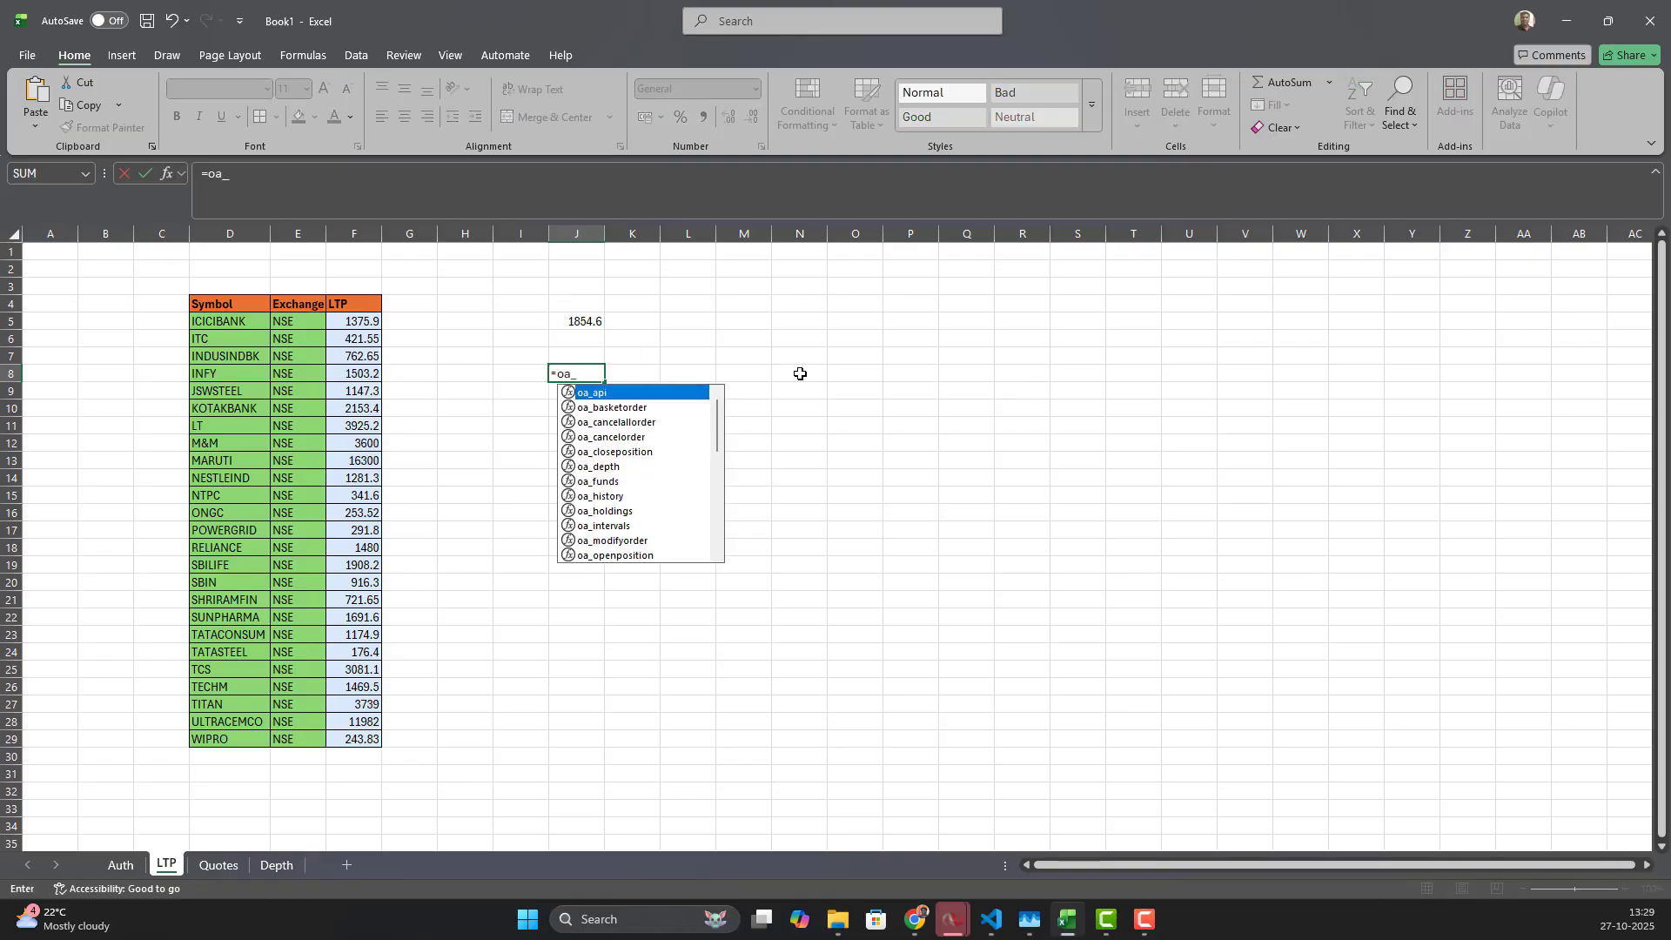
pyautogui.write('ws_ltp(')
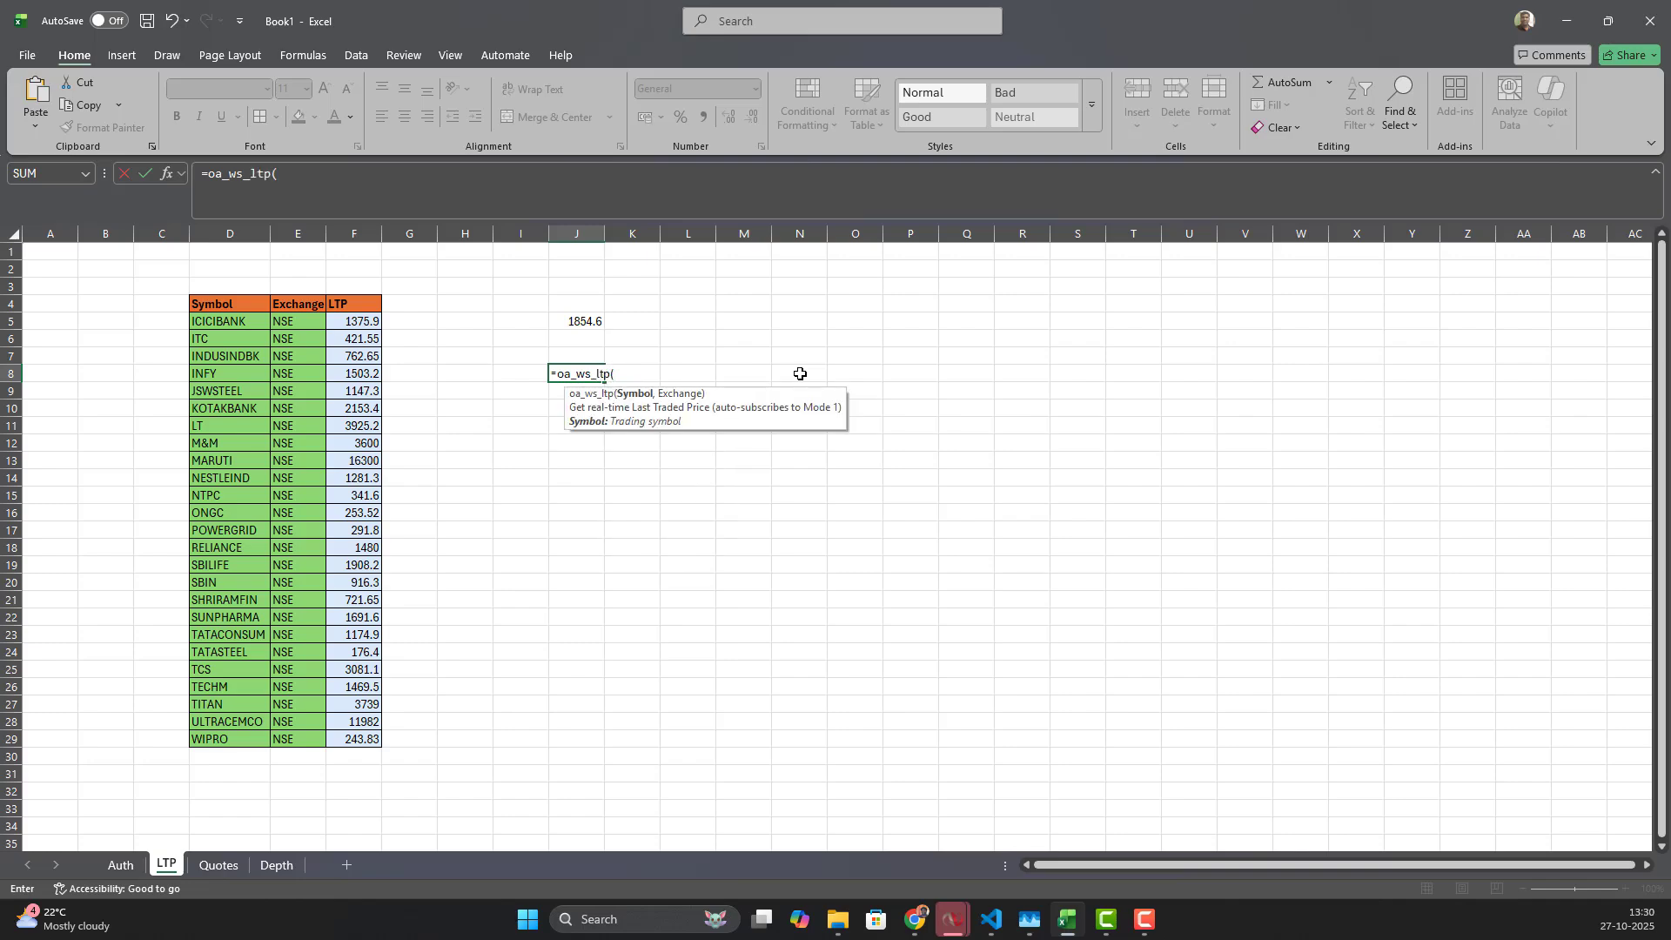
pyautogui.write('"SENSEX"')
pyautogui.write(',"BSE_INDEX"')
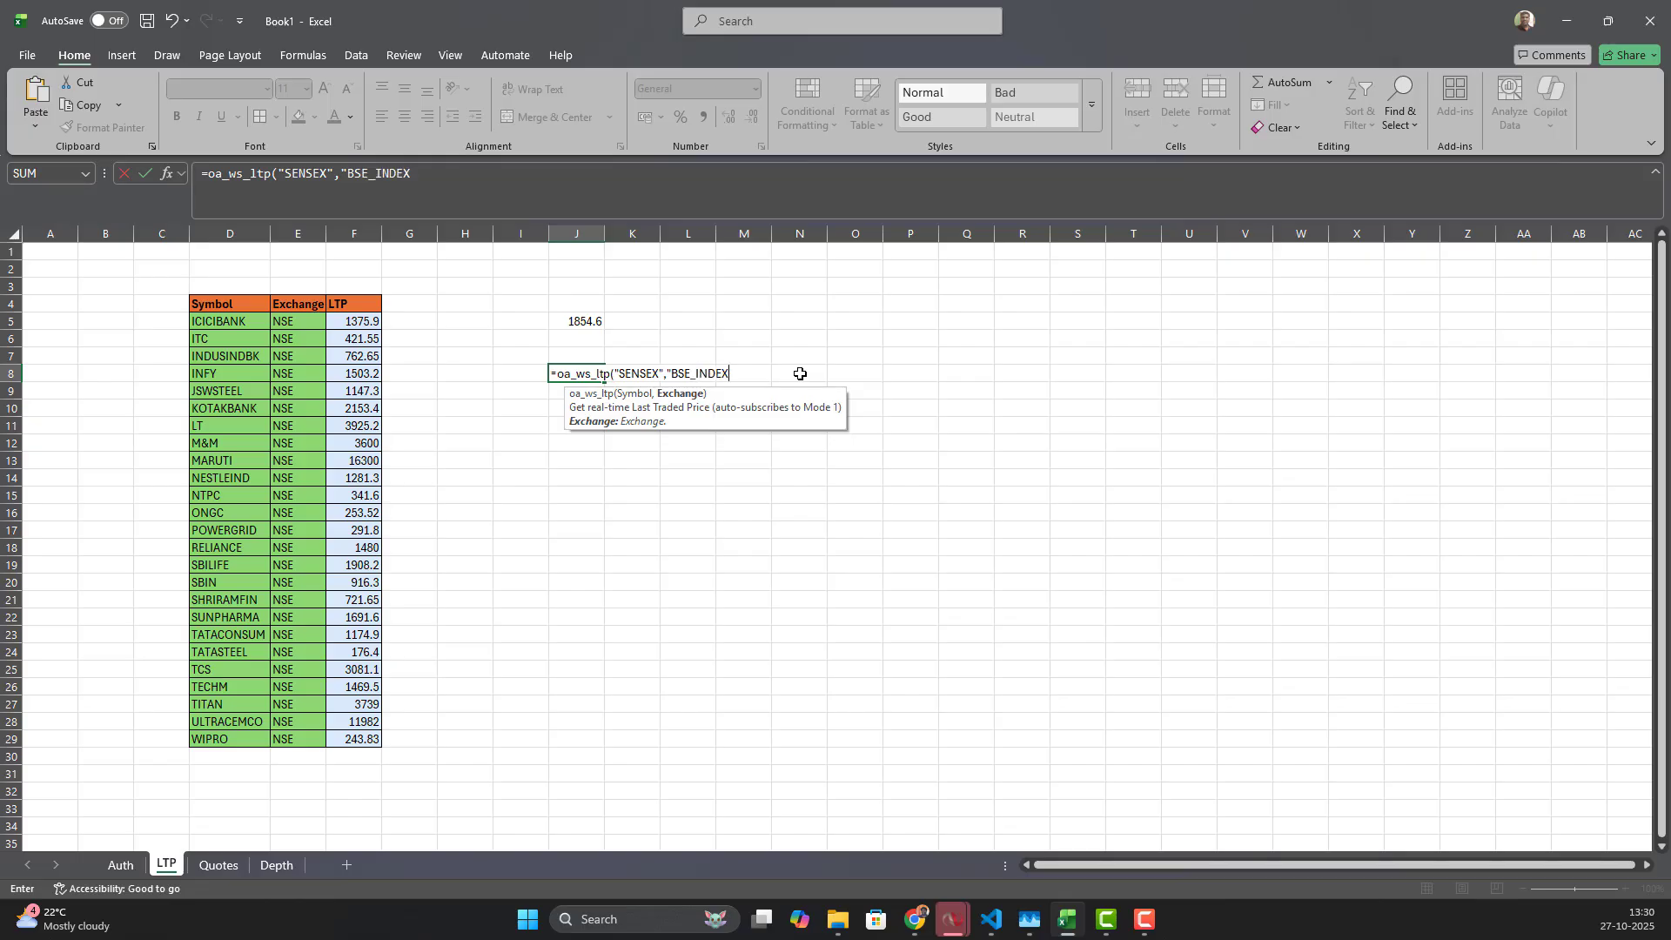
pyautogui.write(')')
pyautogui.press('Return')
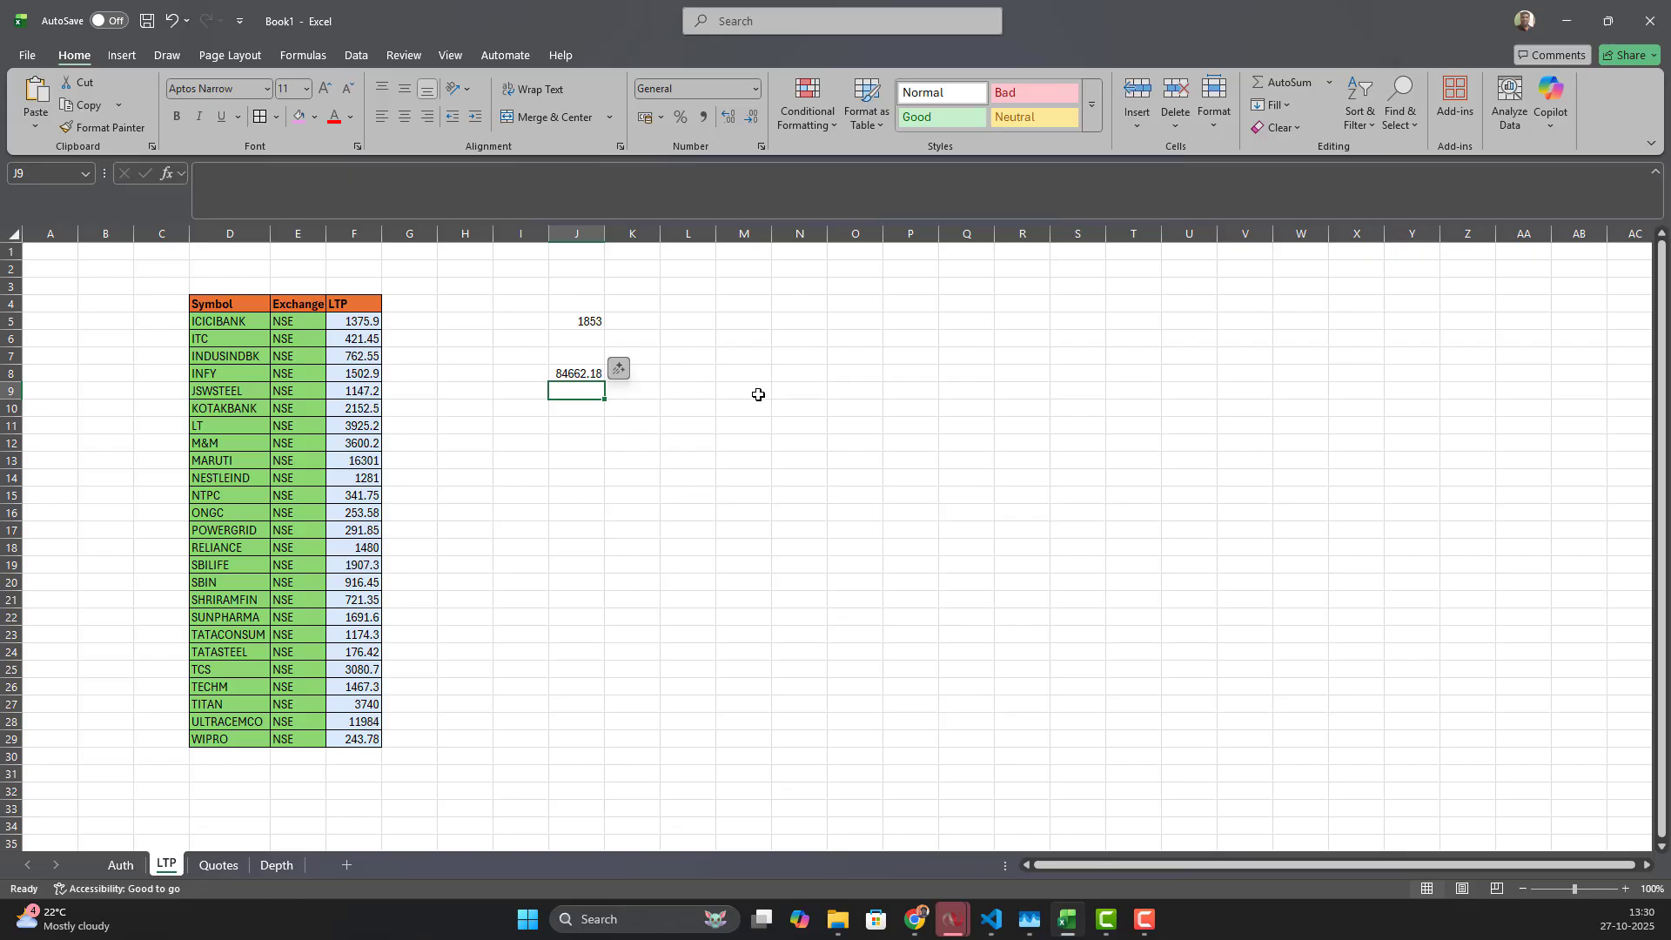
pyautogui.click(744, 391)
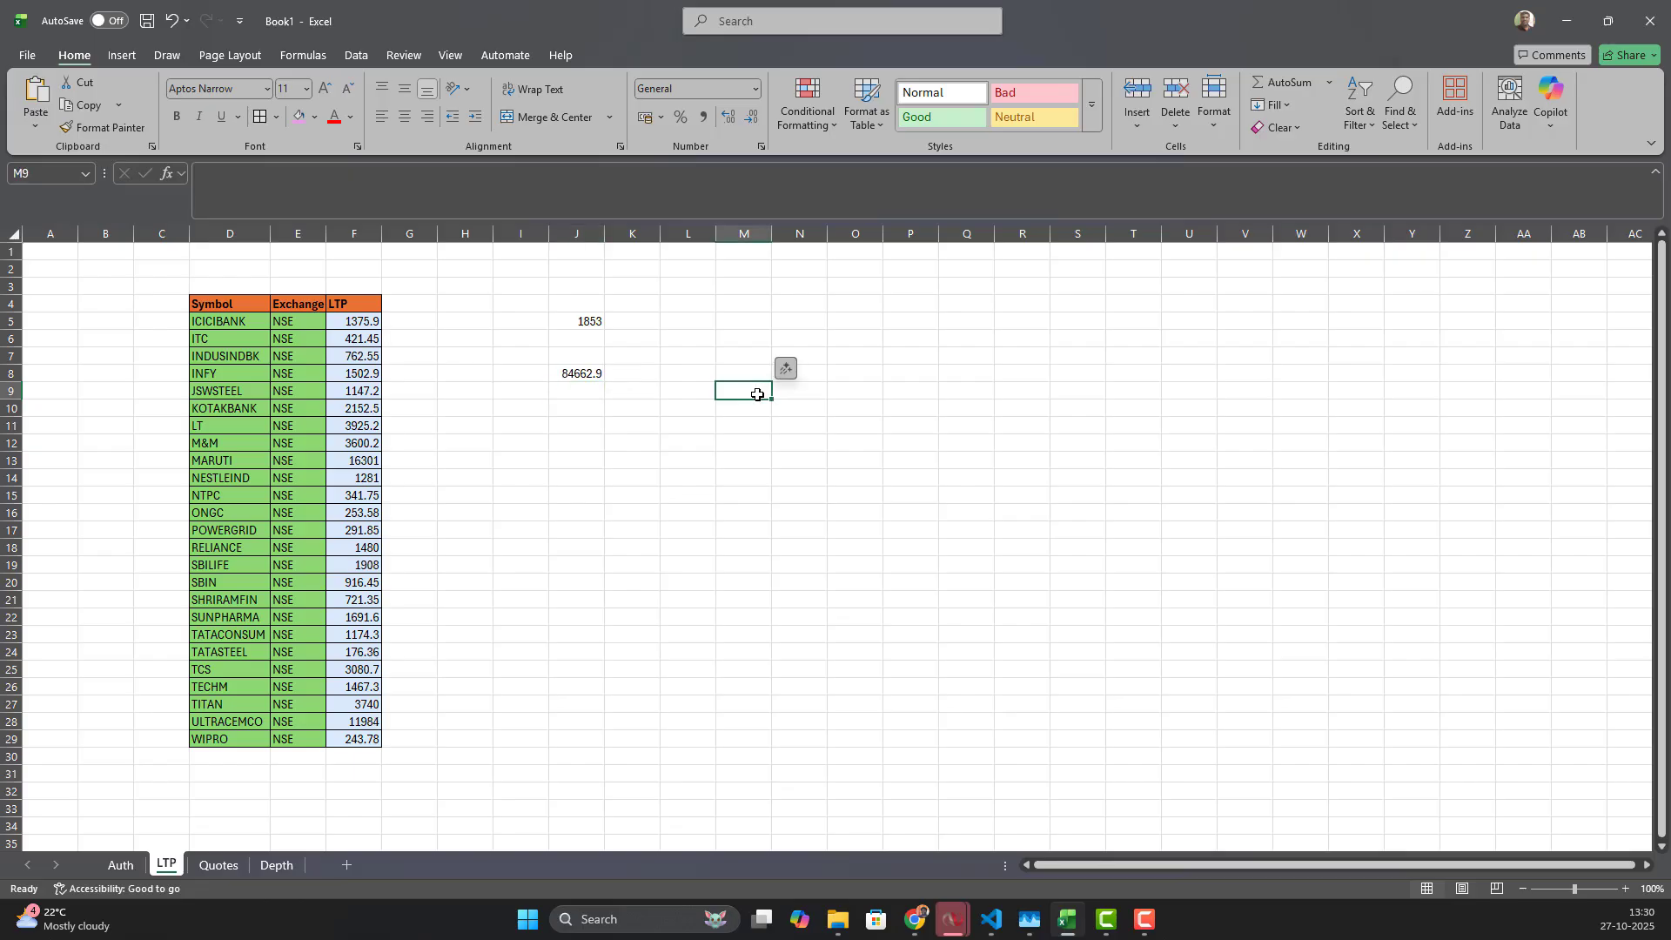
pyautogui.click(575, 374)
pyautogui.click(573, 443)
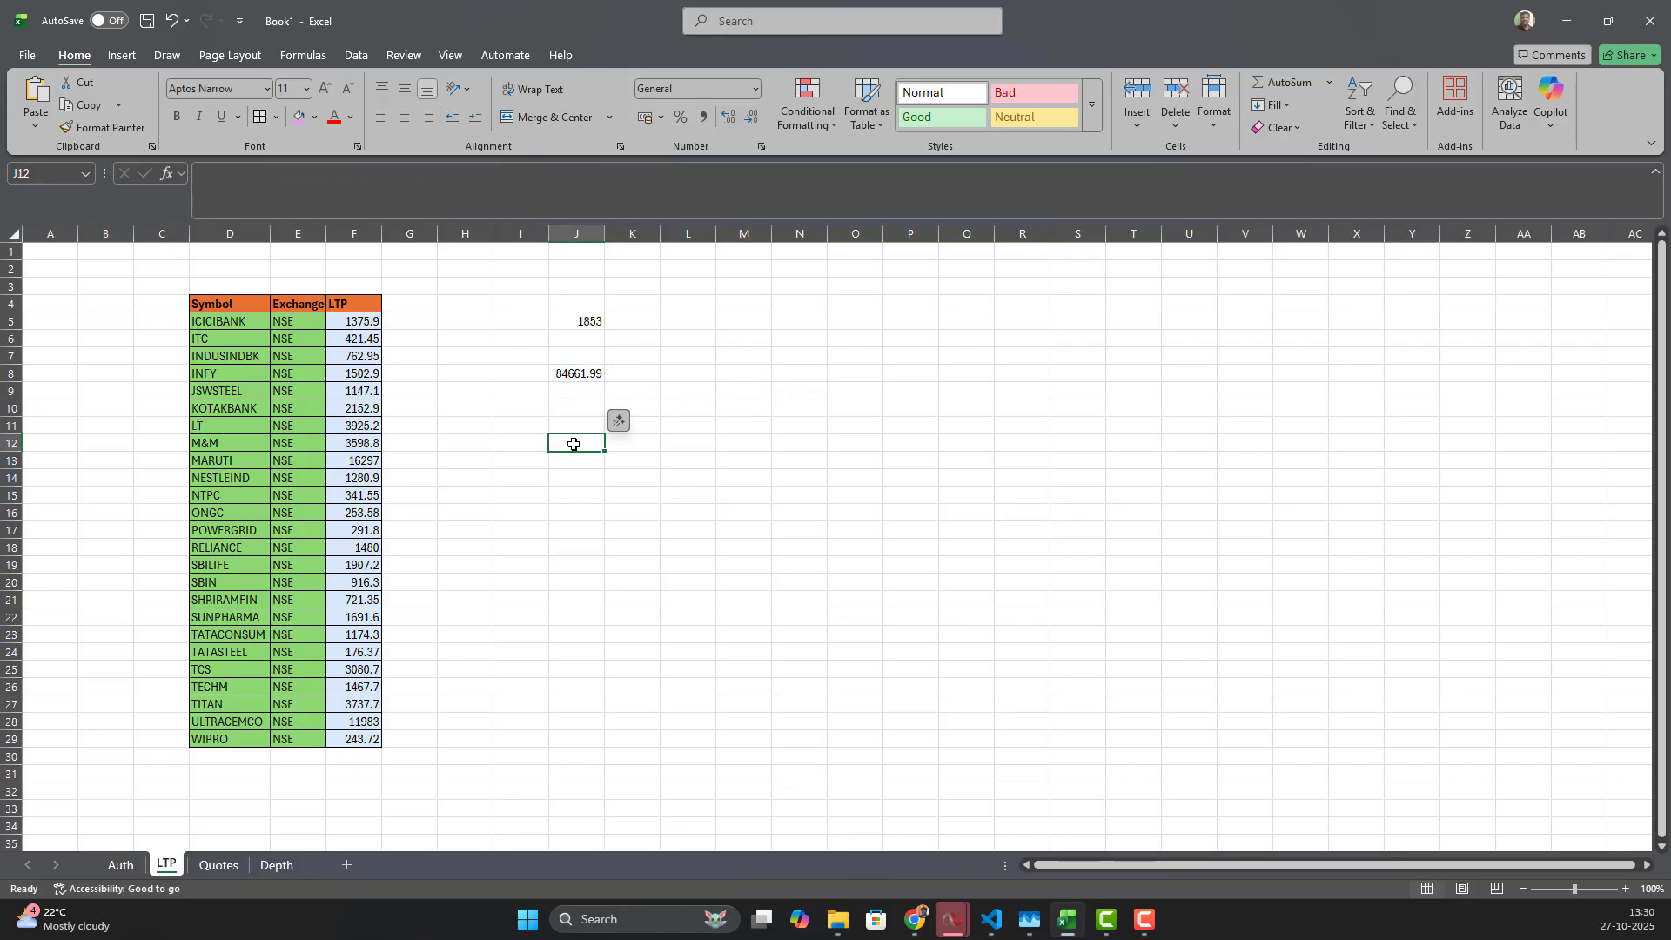
# Step: On the Depth sheet, enter =oa_ws_depth("WIPRO","NSE") in M7 for WIPRO's order book
pyautogui.click(275, 865)
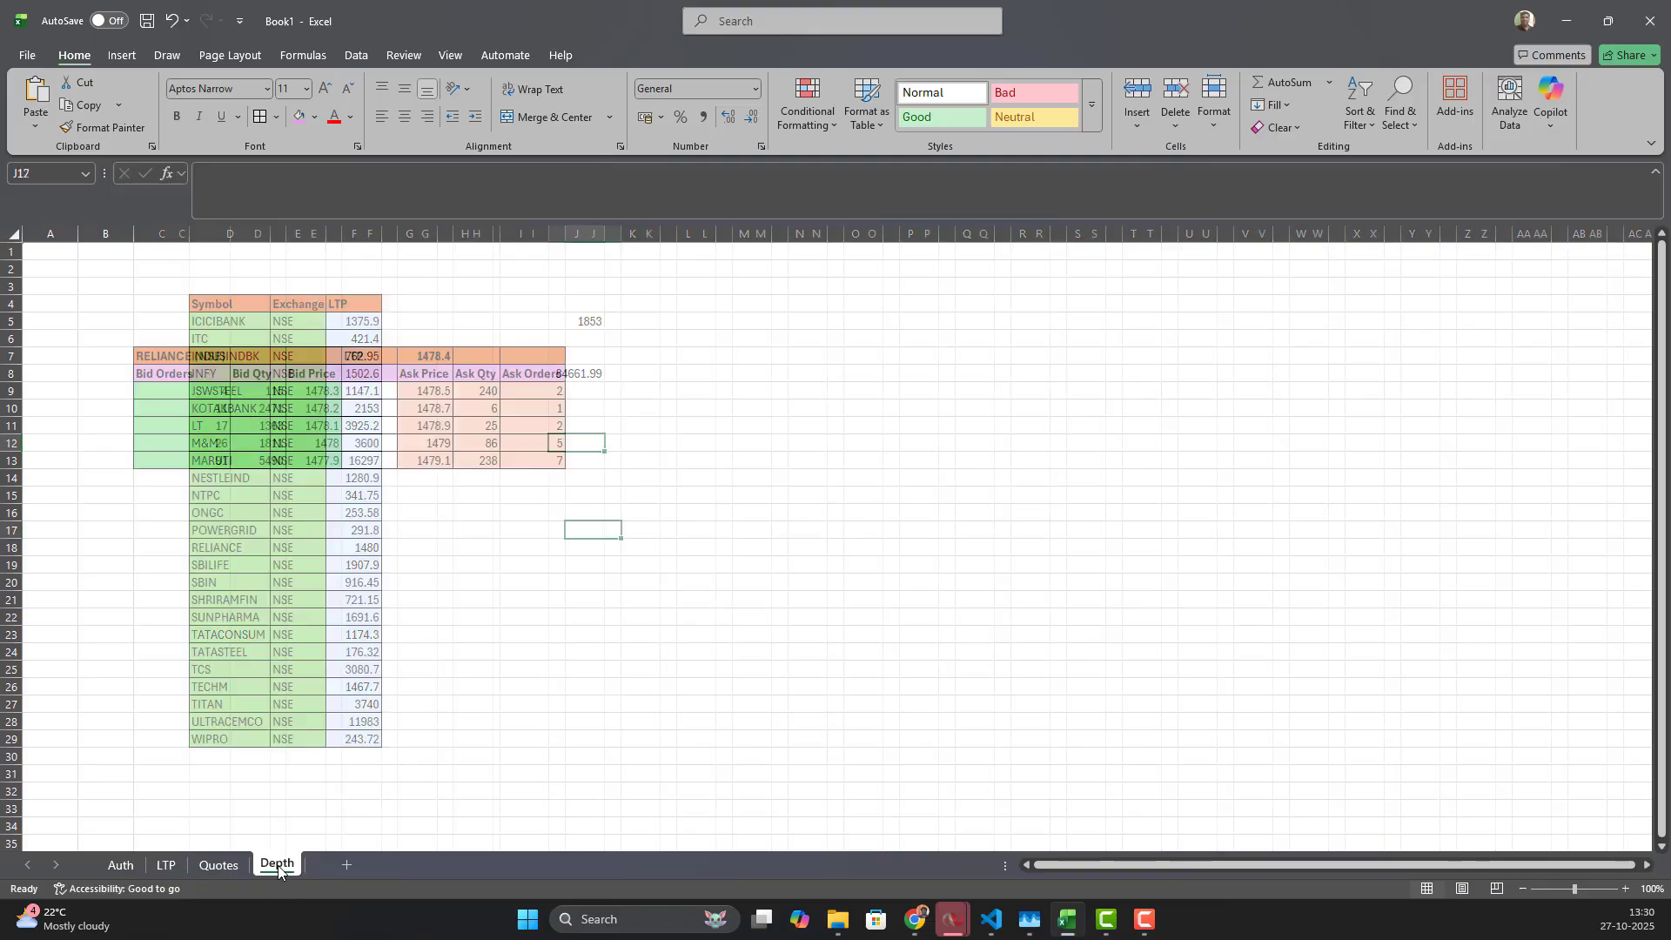
pyautogui.click(761, 356)
pyautogui.write('=oa')
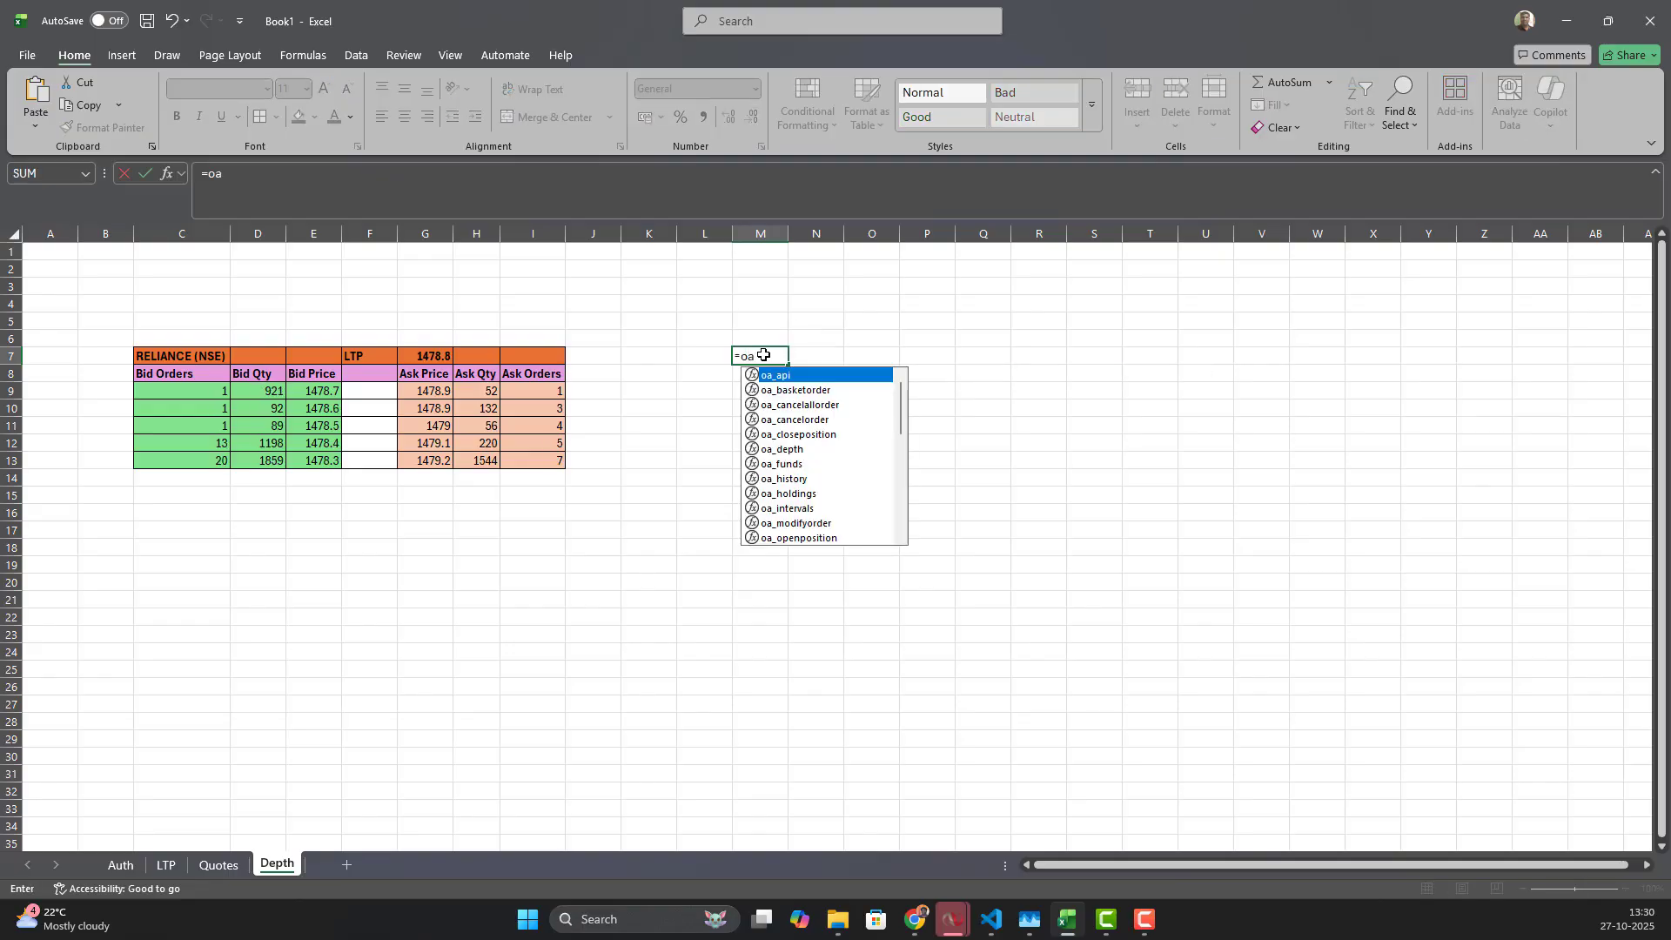
pyautogui.write('_ws_')
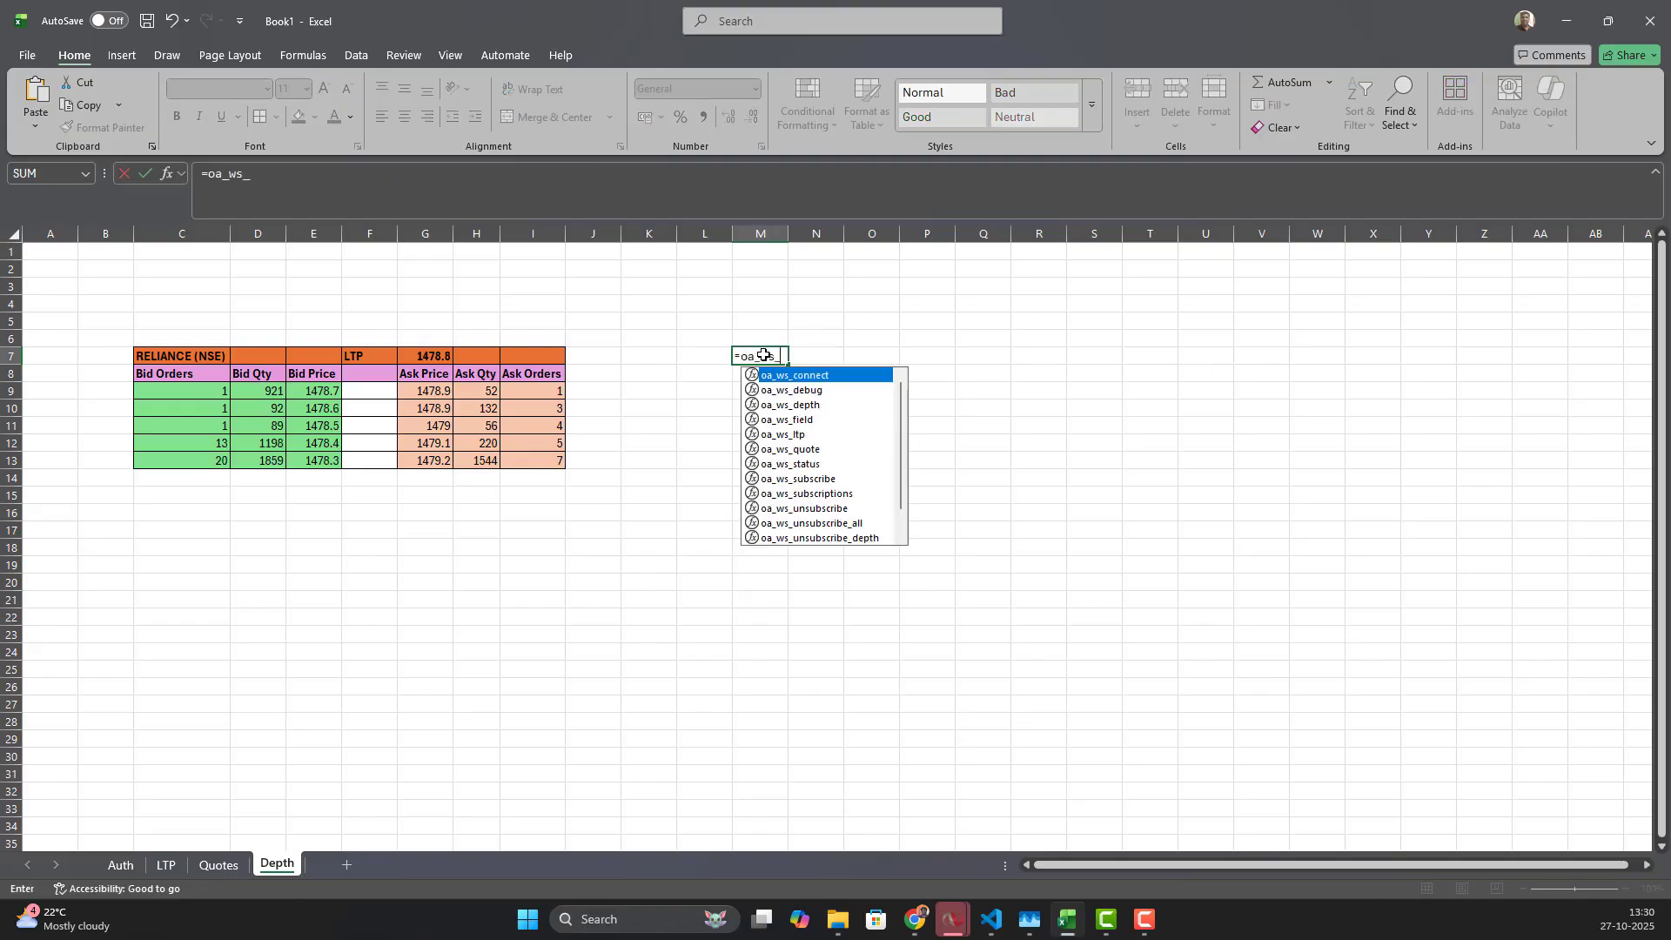
pyautogui.write('de')
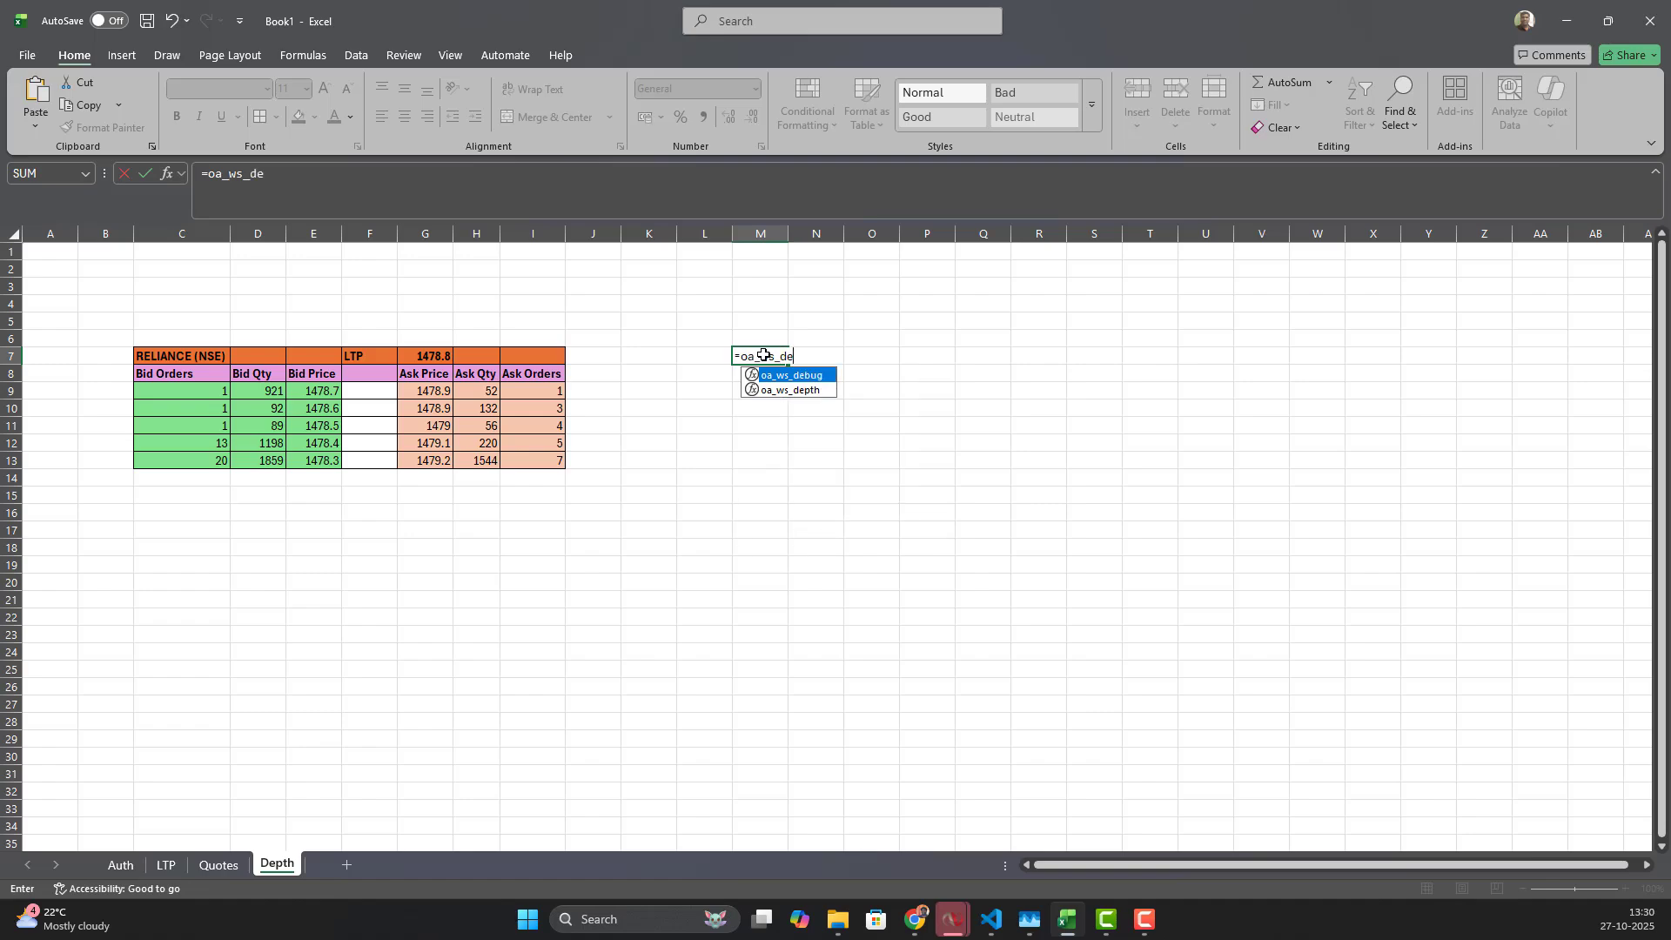
pyautogui.press('Down')
pyautogui.press('Tab')
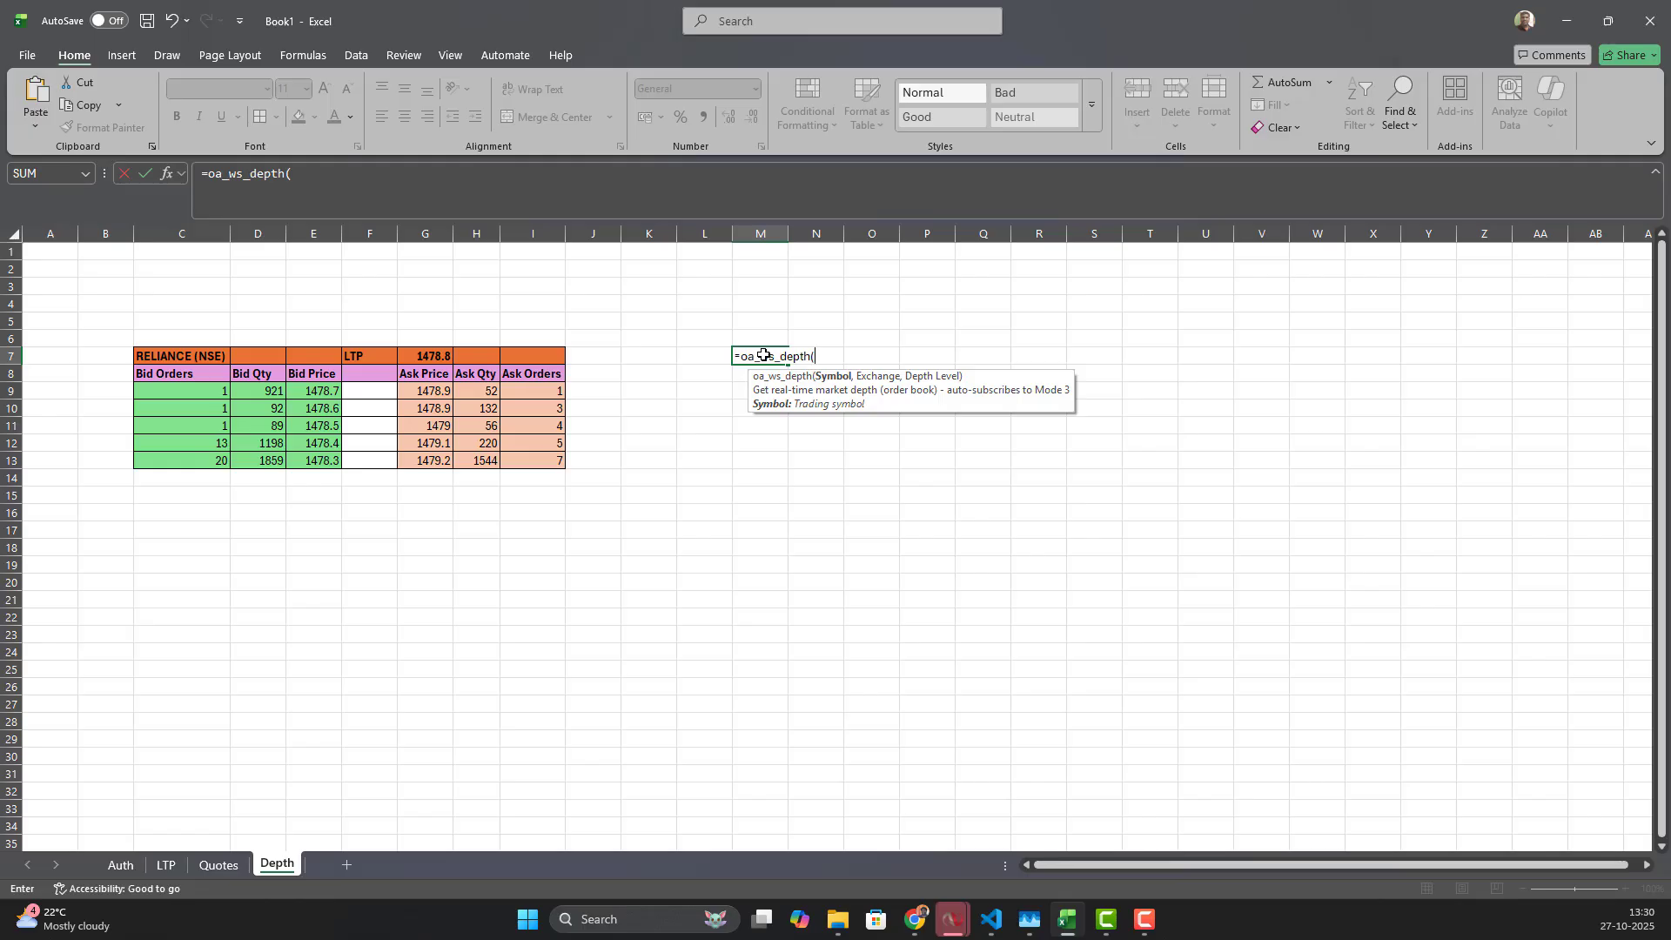
pyautogui.write('WI')
pyautogui.write('PRO')
pyautogui.write(',')
pyautogui.write(',"')
pyautogui.write('NSE"')
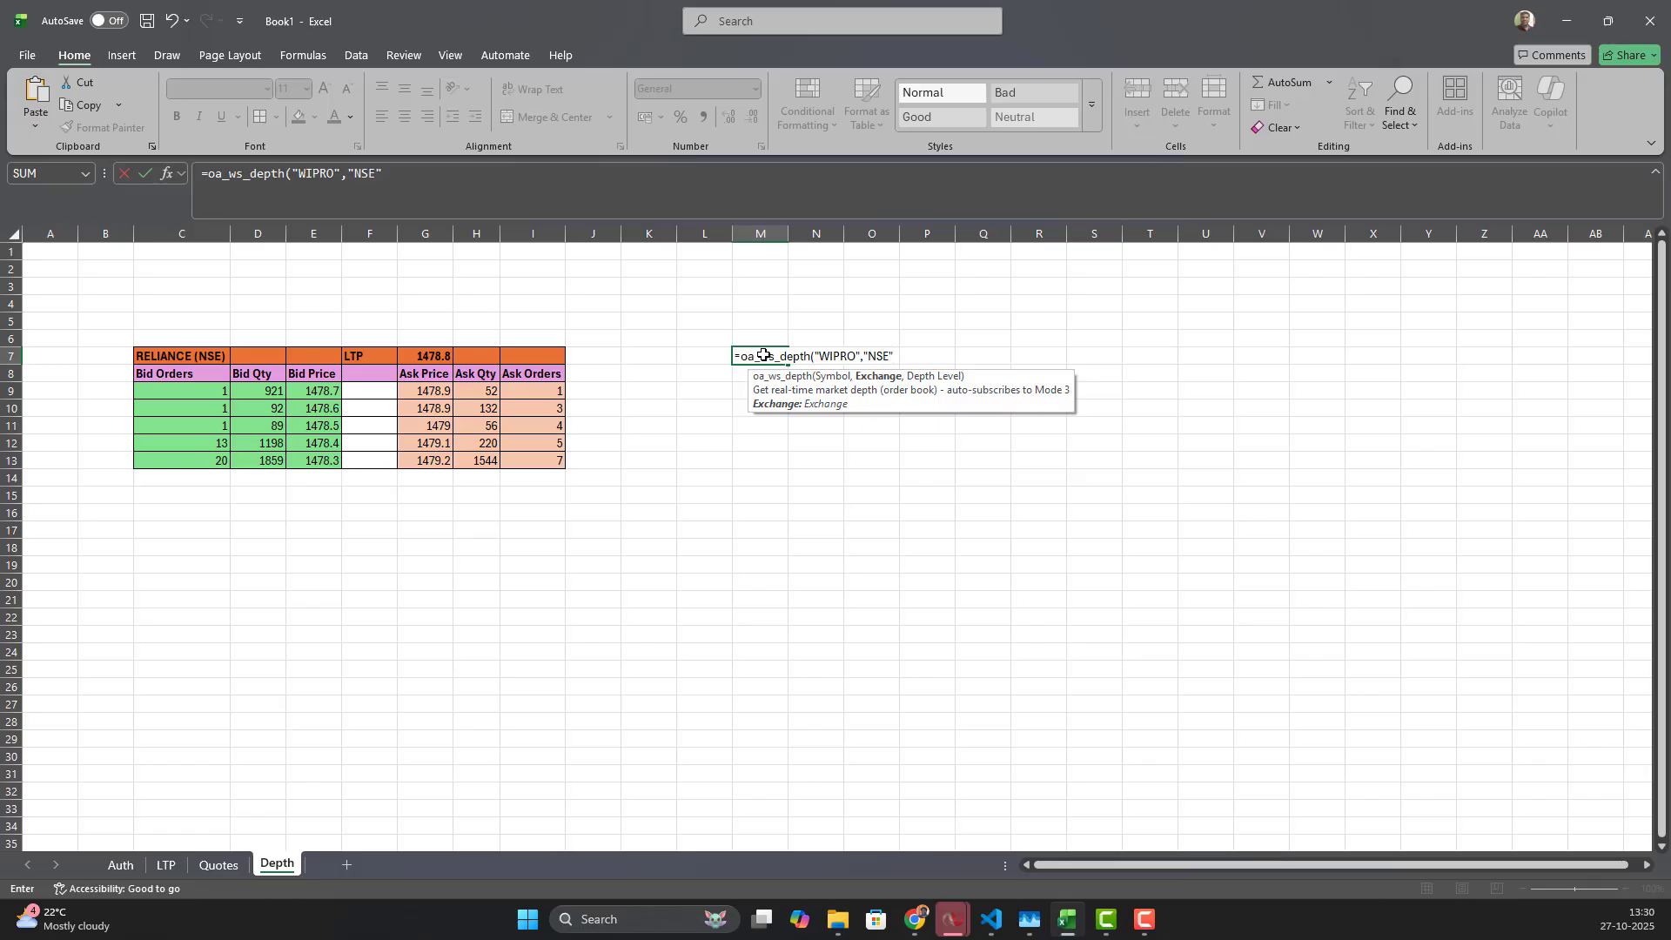
pyautogui.write(',')
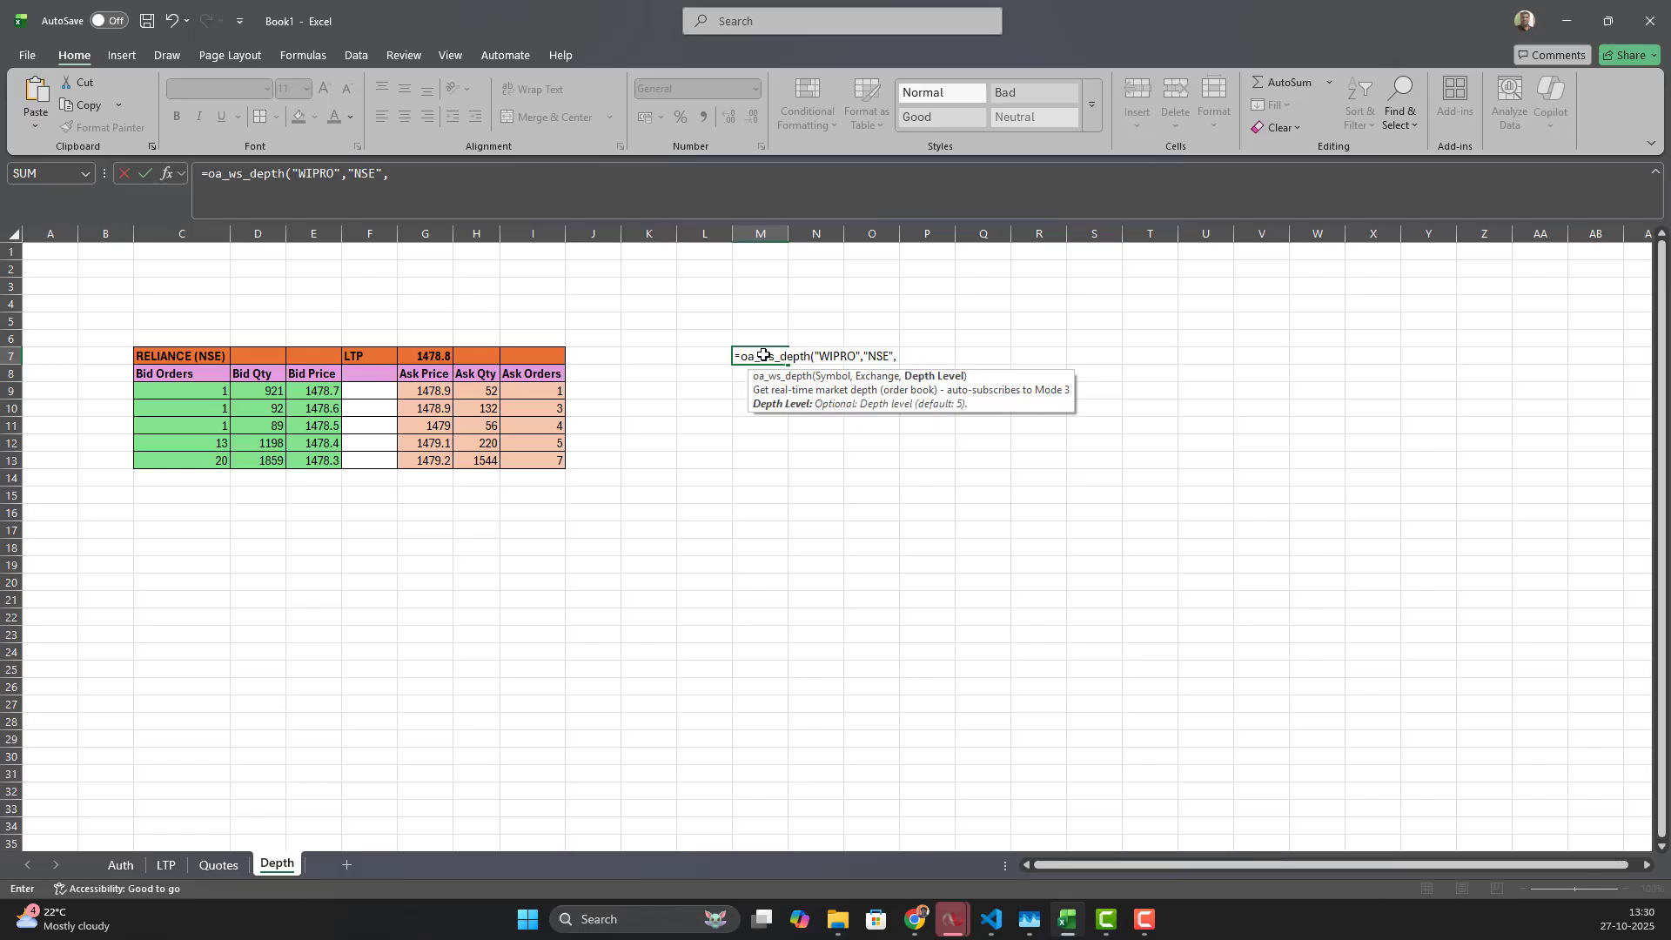
pyautogui.write('5')
pyautogui.press('BackSpace')
pyautogui.press('BackSpace')
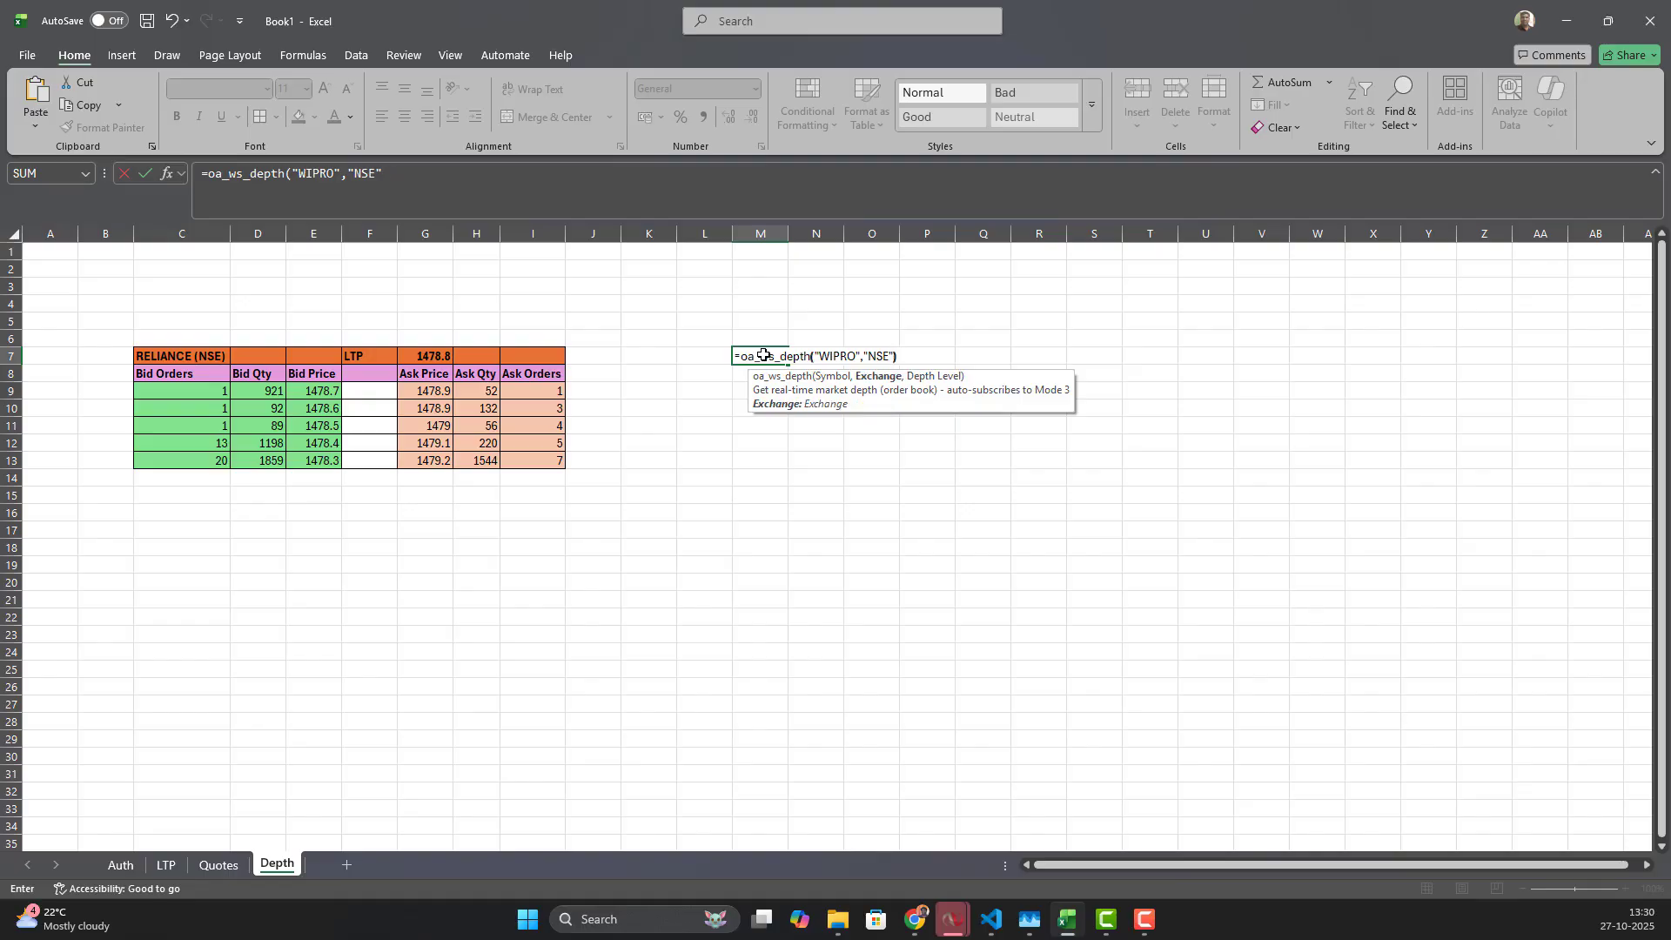
pyautogui.write(')')
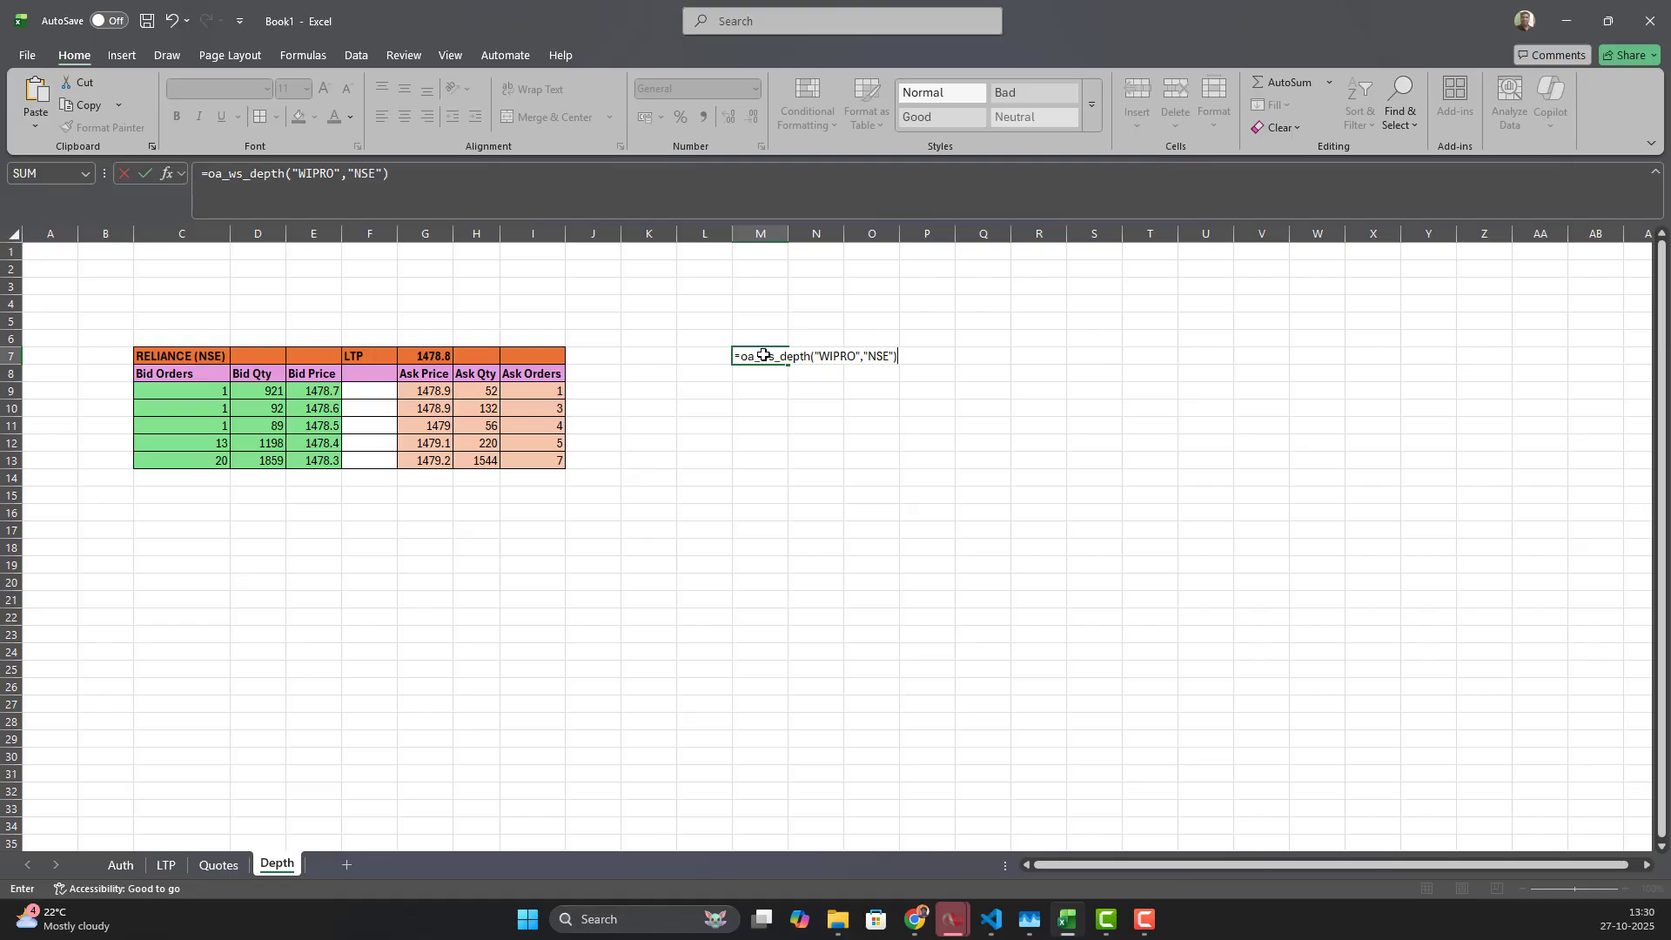
pyautogui.press('Return')
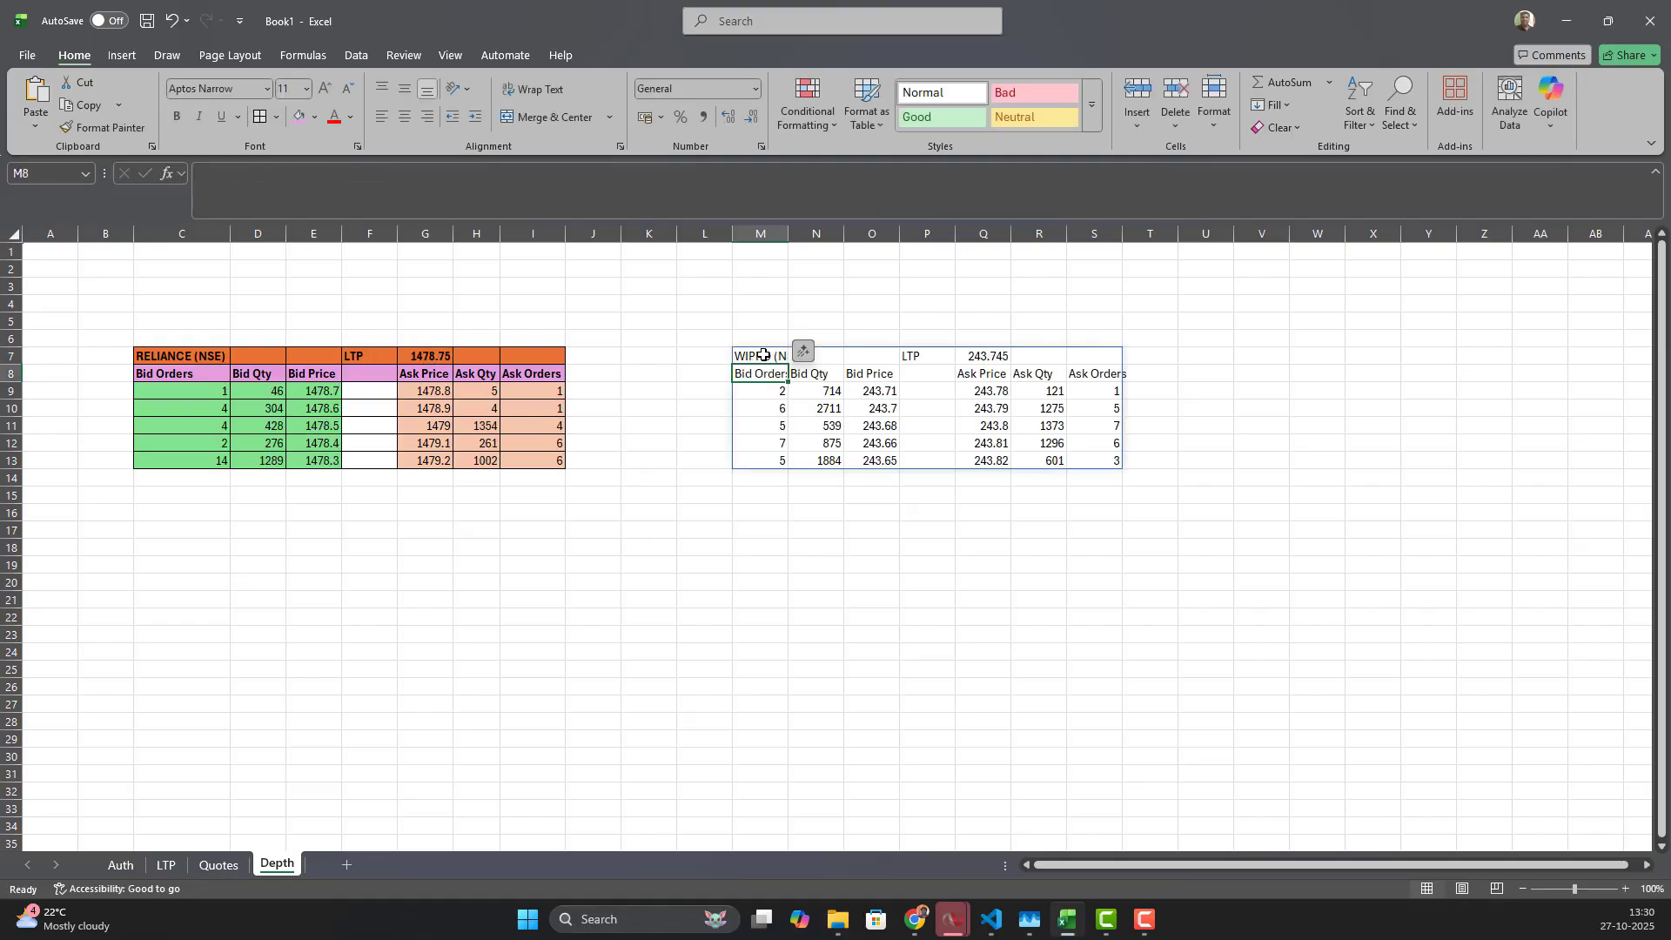
# Step: Autofit column M to the WIPRO (NSE) heading and select a cell below the table
pyautogui.click(794, 494)
pyautogui.doubleClick(788, 233)
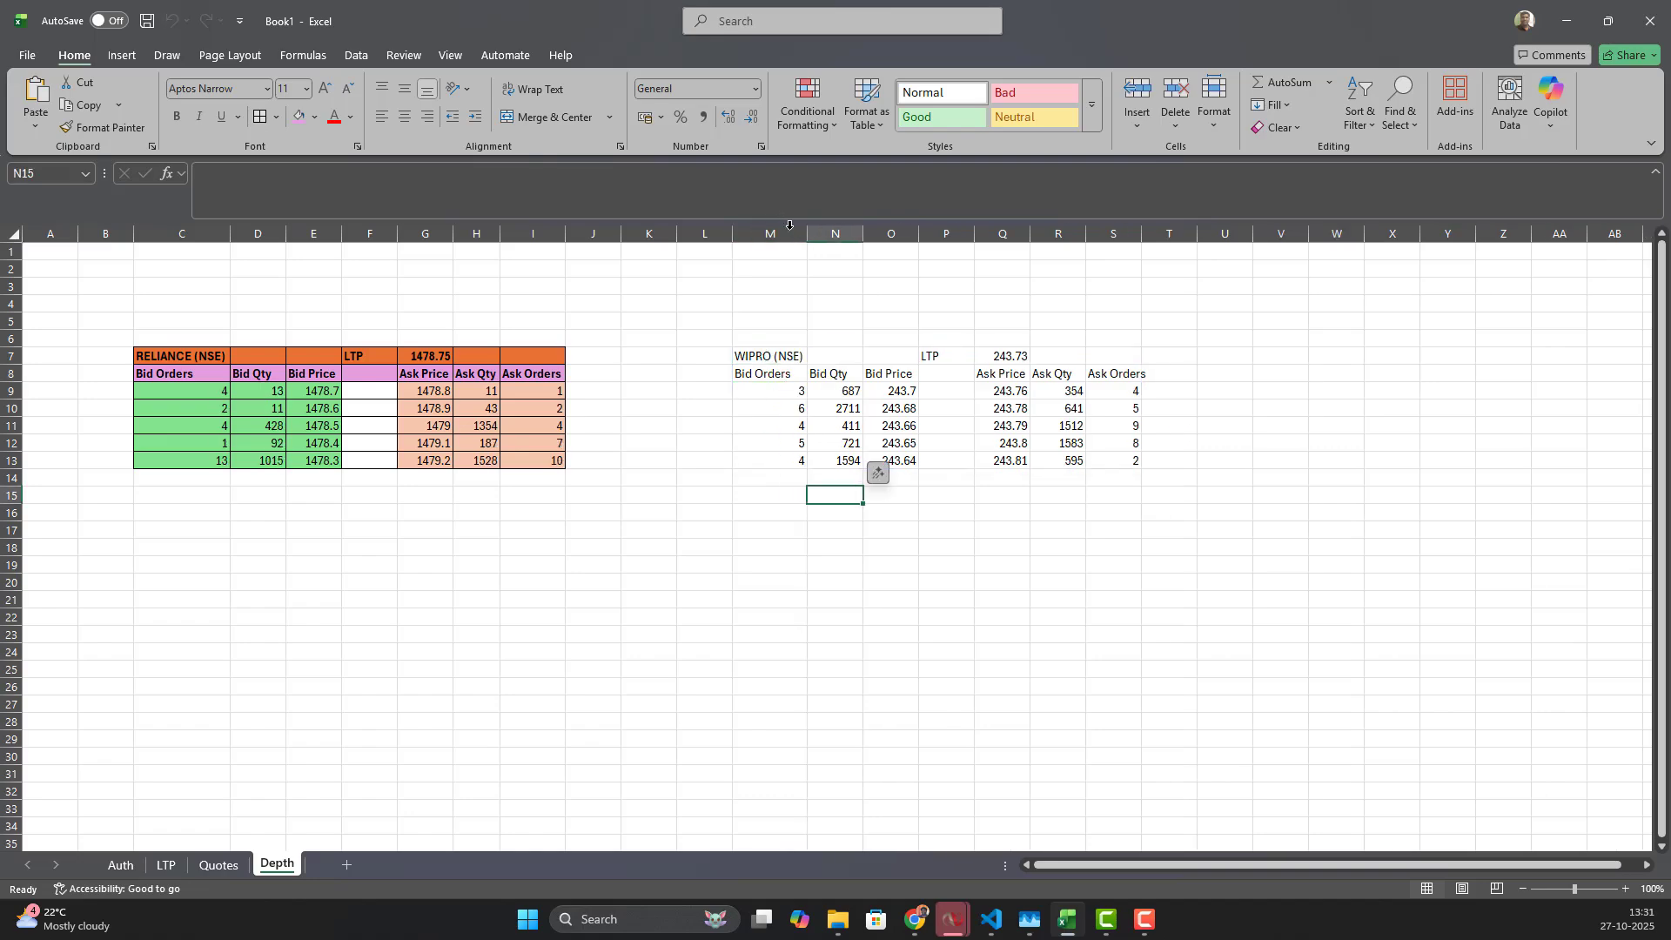
pyautogui.click(1245, 391)
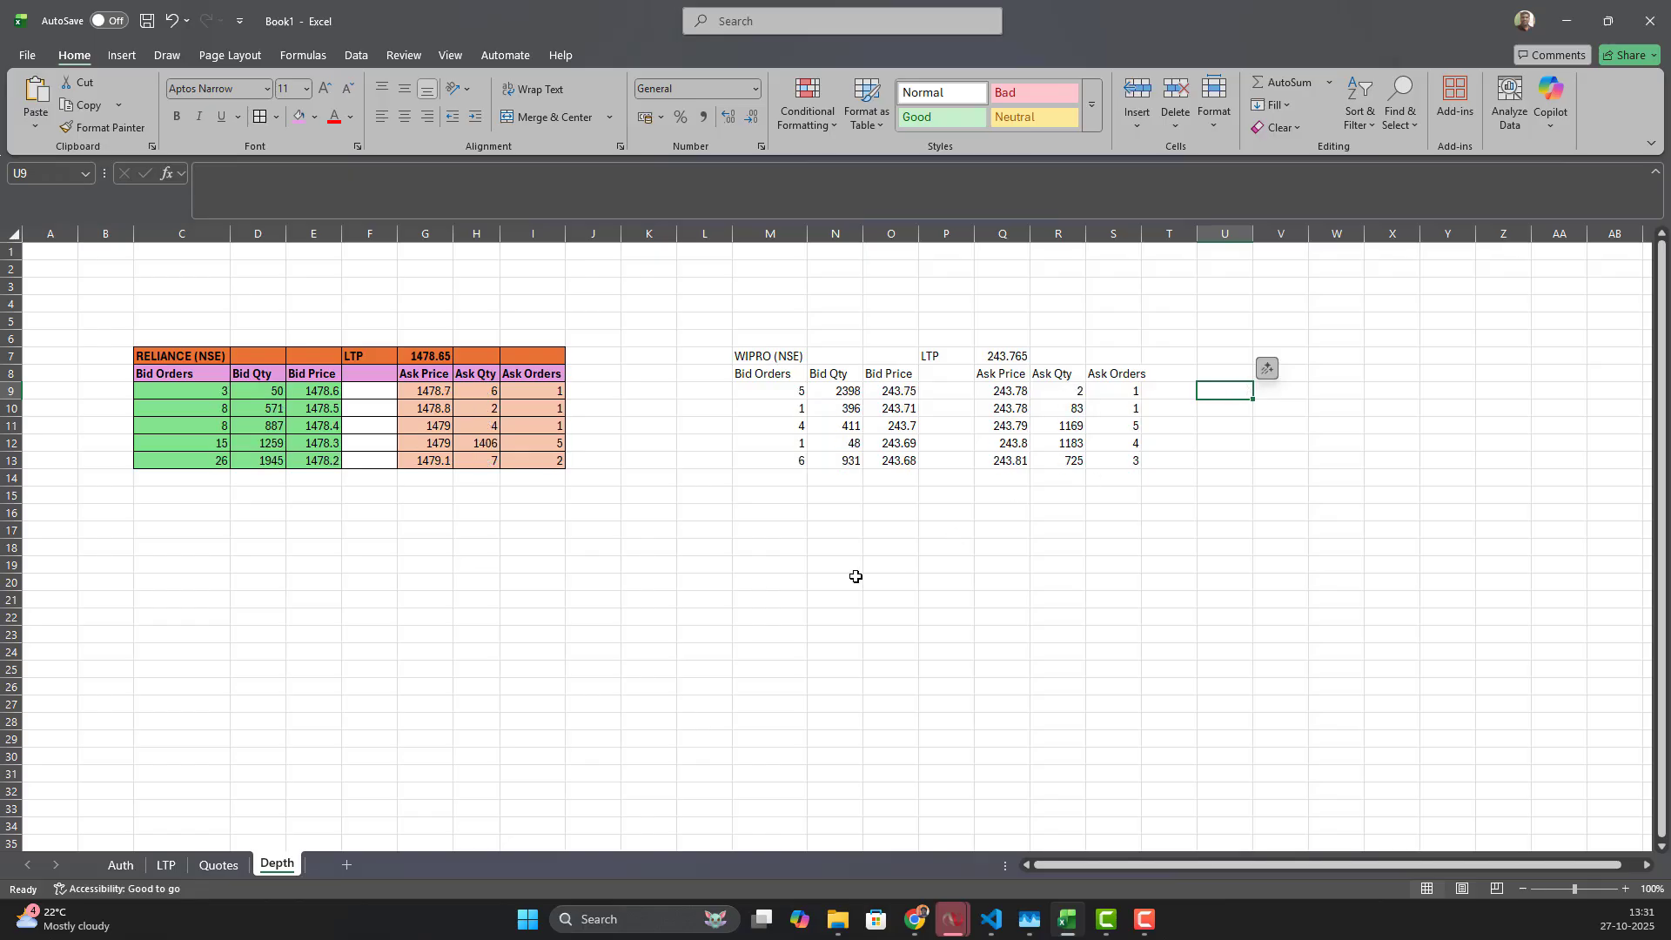
pyautogui.click(835, 514)
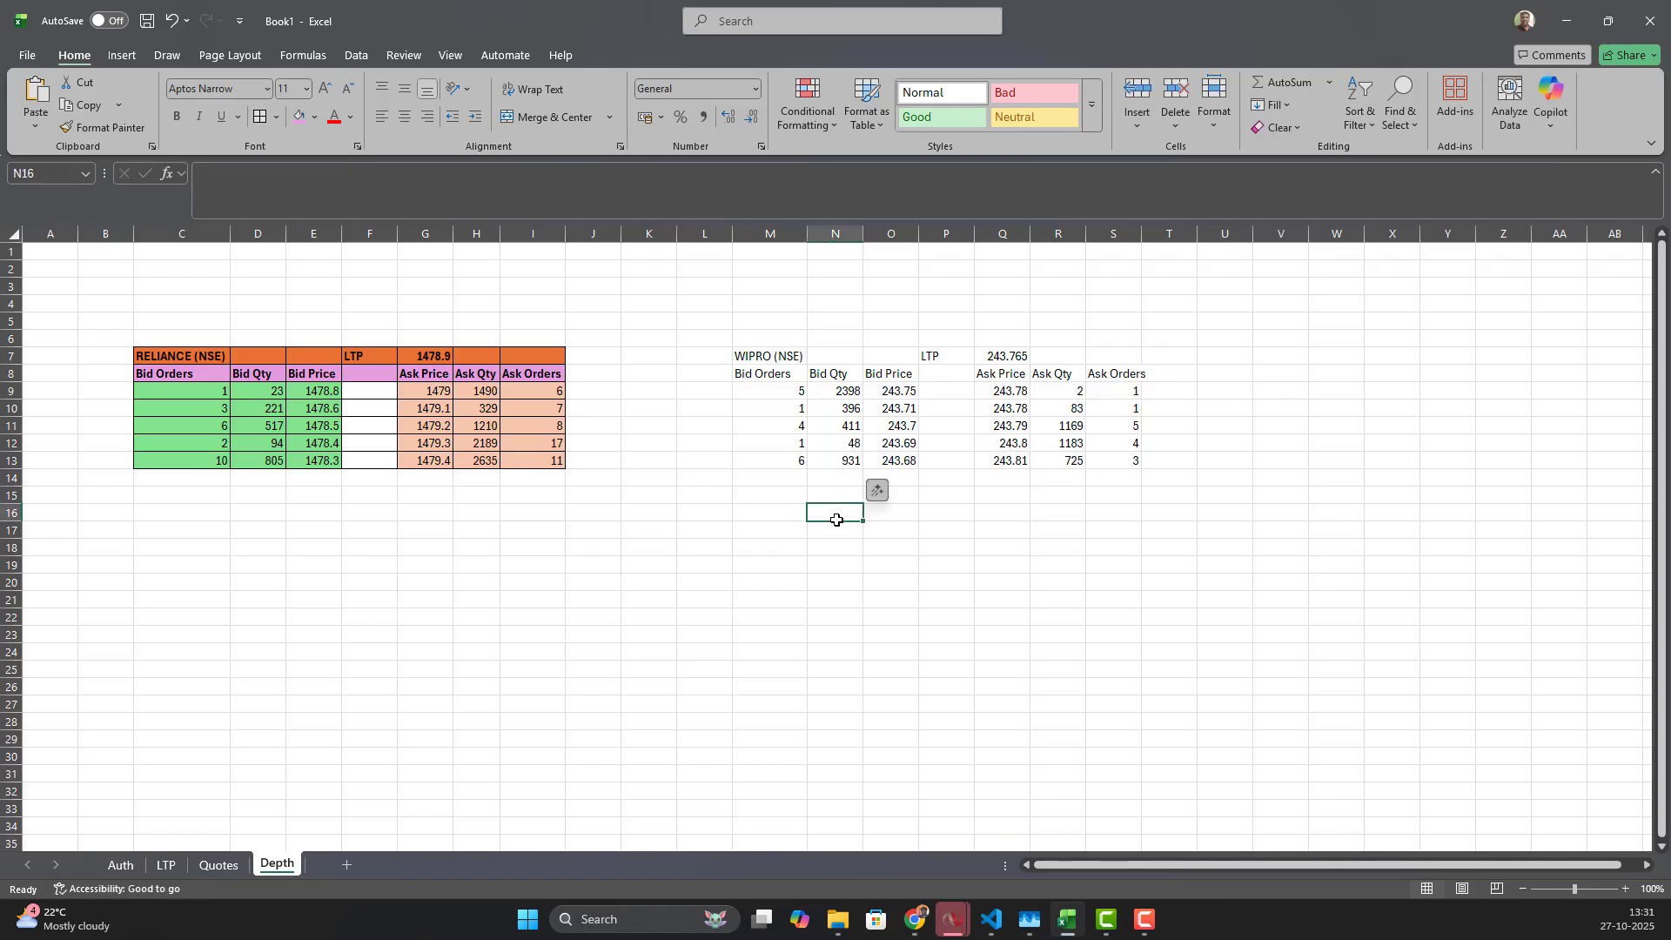
# Step: On the Auth sheet, recommit =oa_ws_connect() in B5 so it reads Connected and authenticated
pyautogui.click(119, 865)
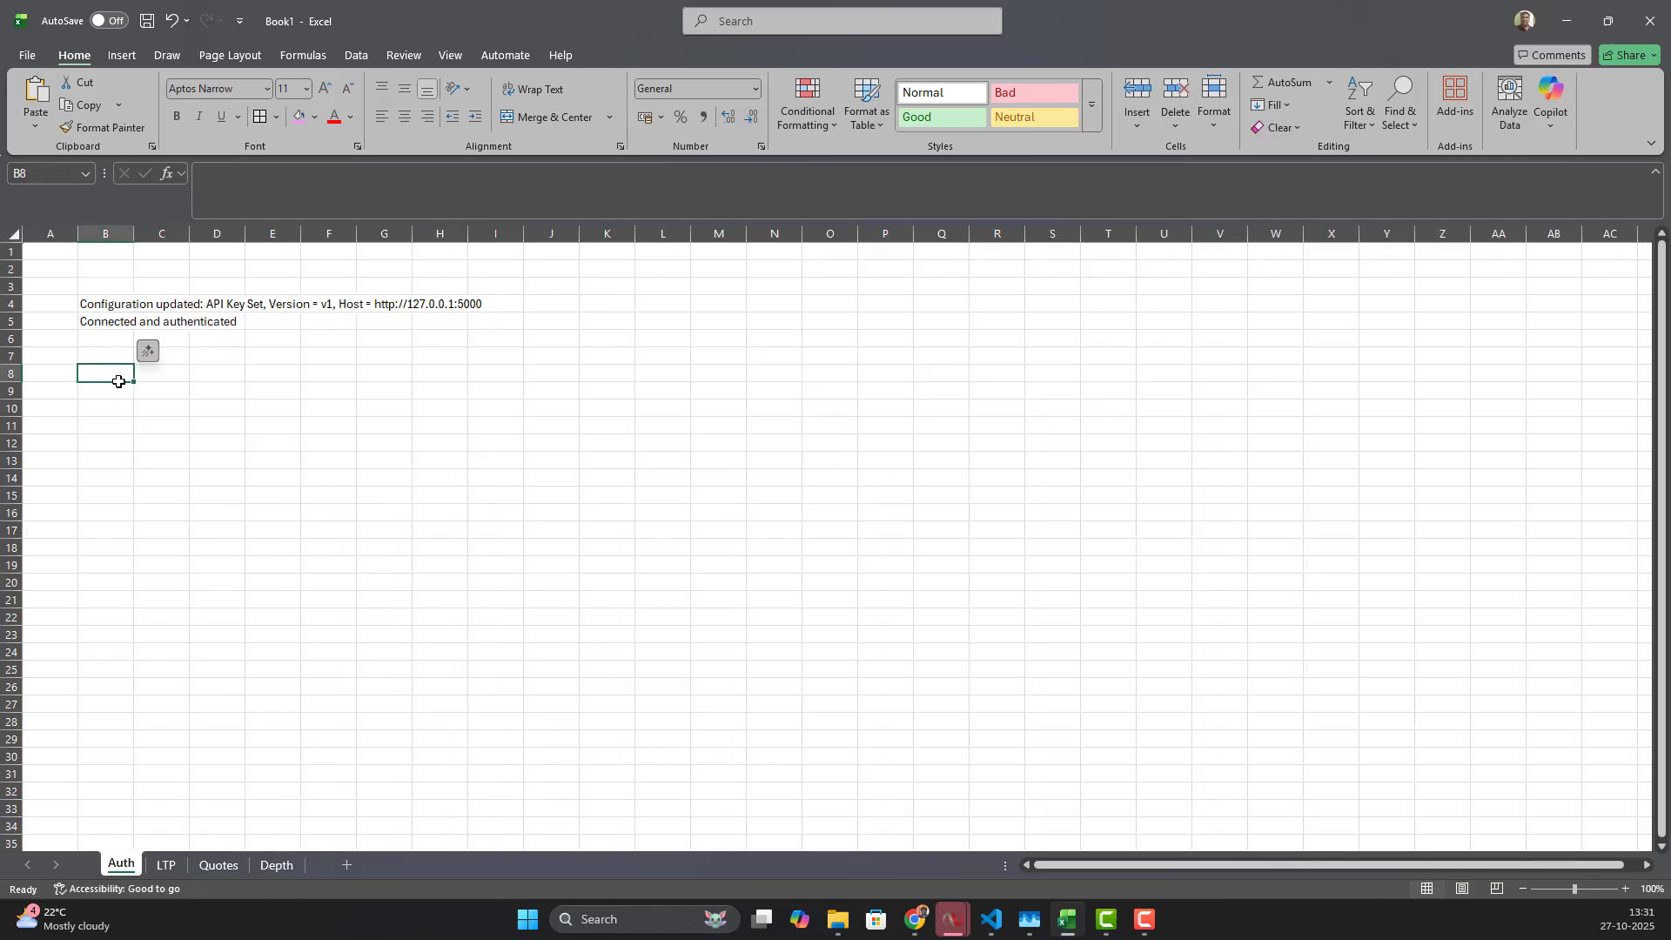
pyautogui.click(106, 321)
pyautogui.click(362, 172)
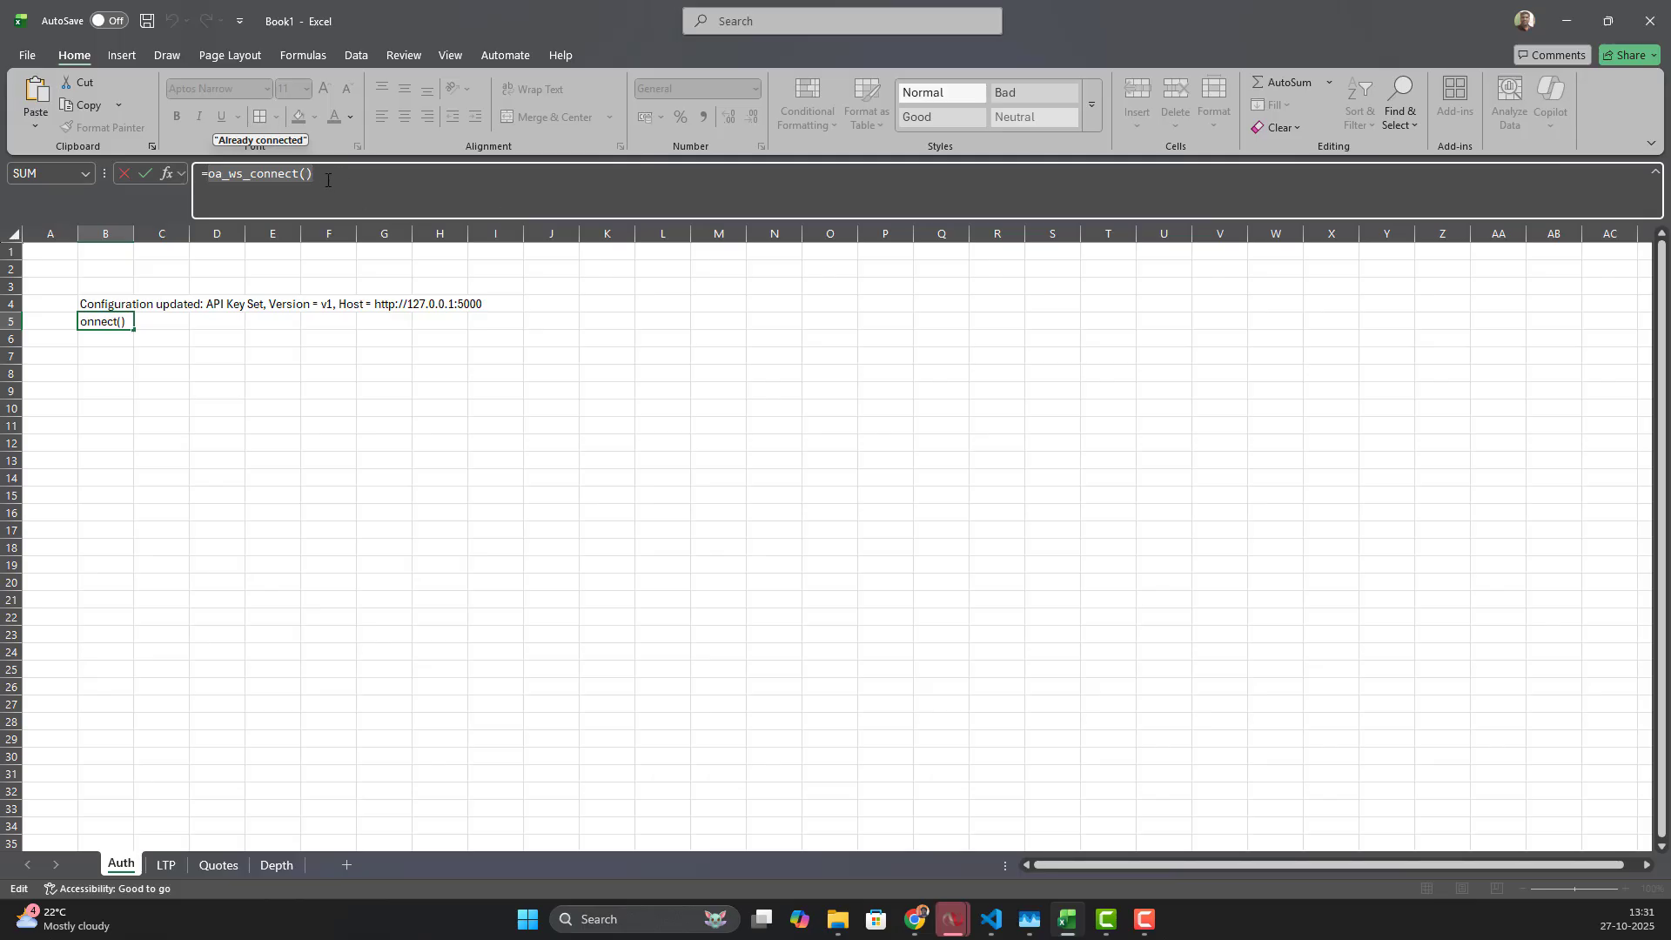
pyautogui.press('Left')
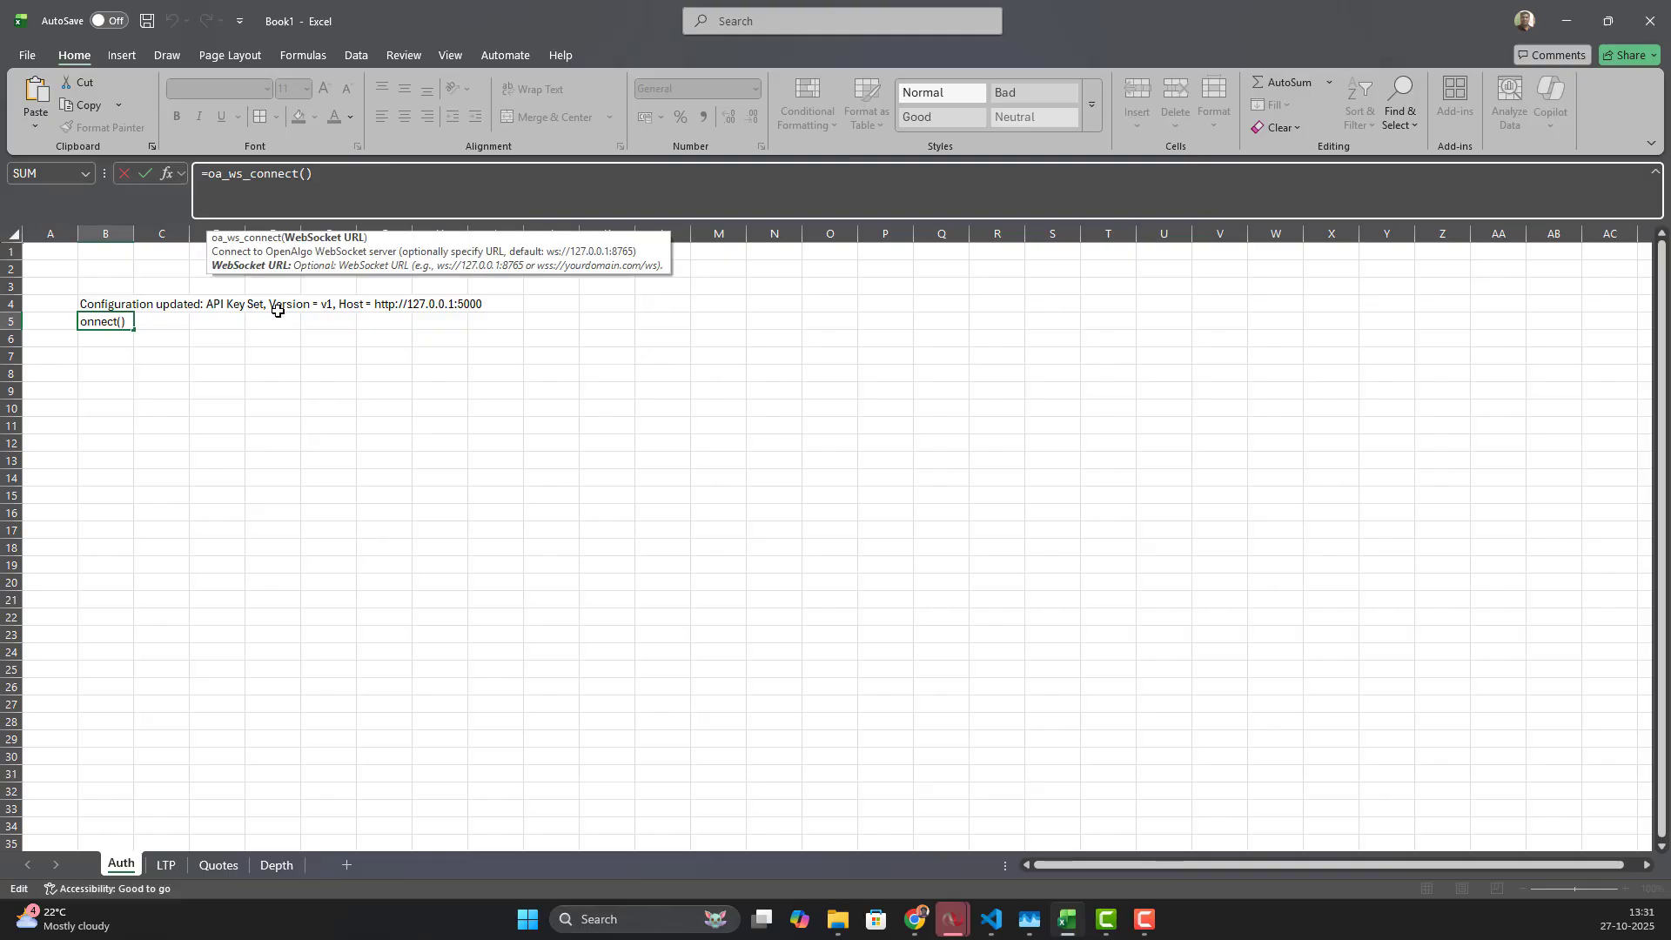
pyautogui.press('Return')
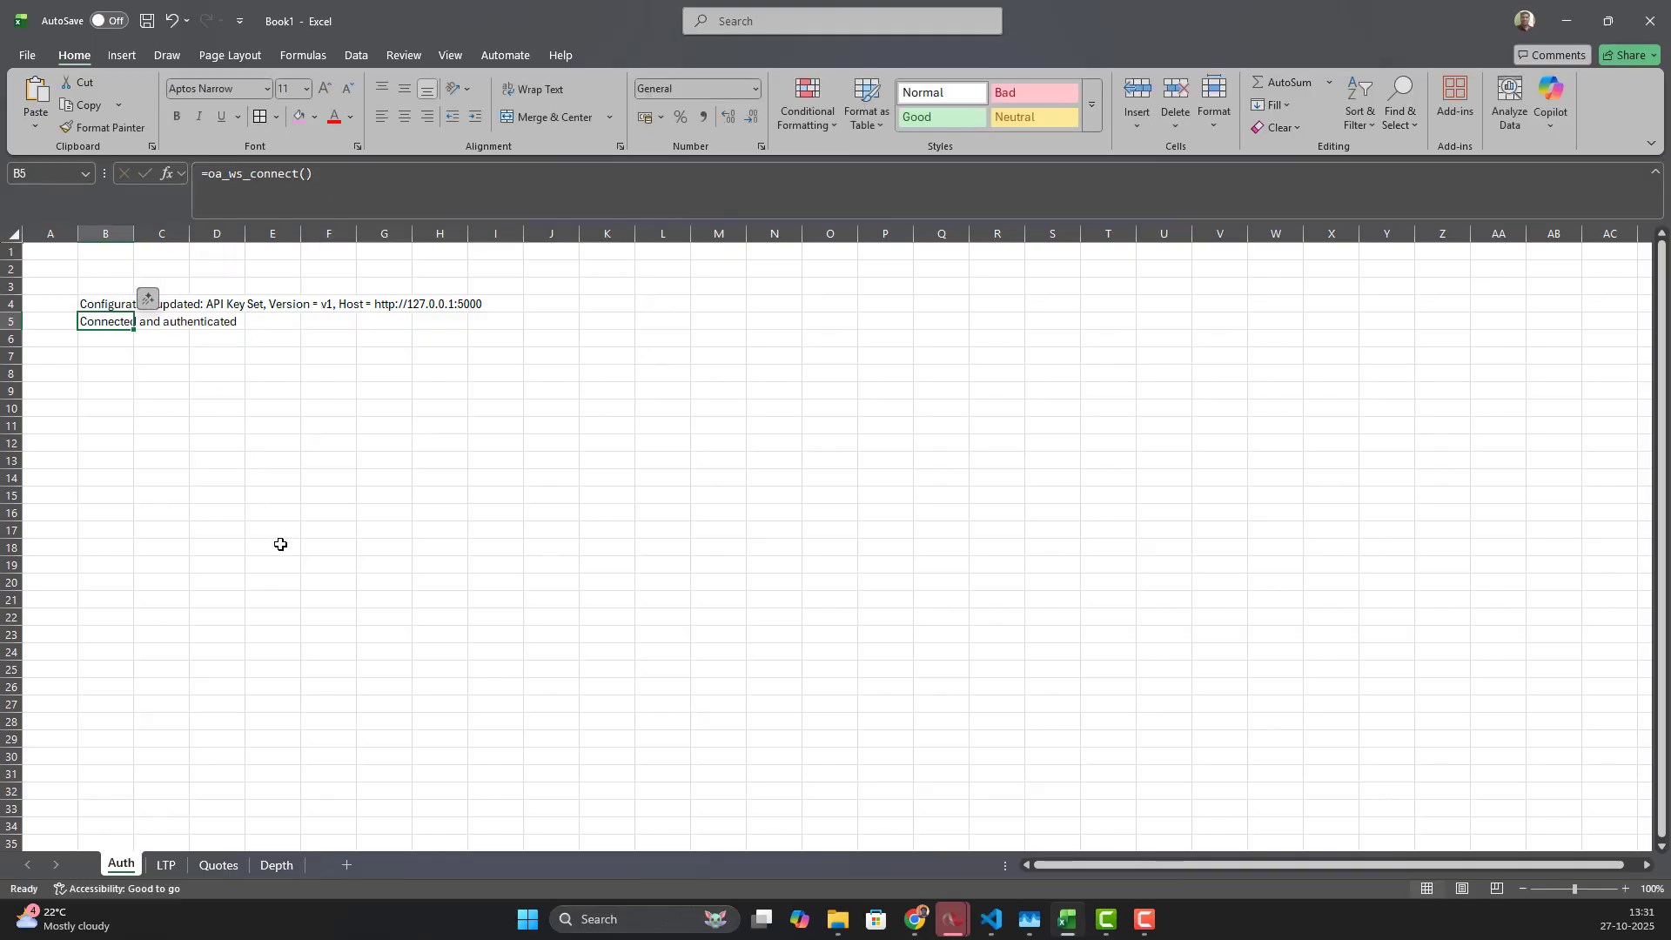
pyautogui.click(189, 510)
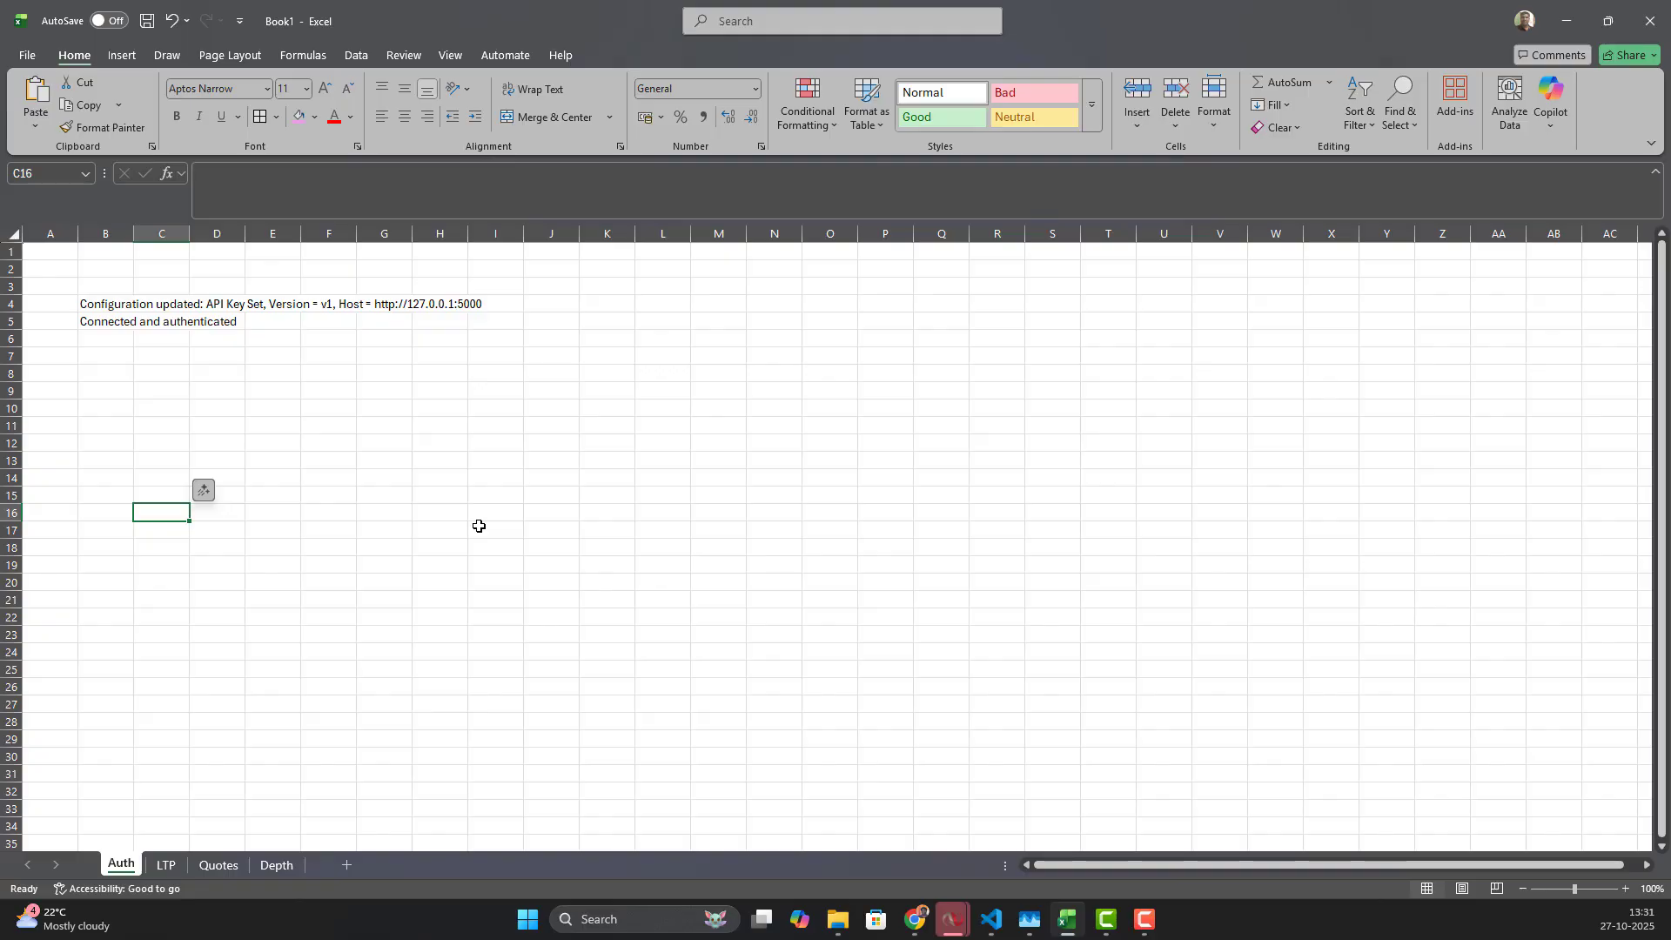
# Step: Inspect the oa_api configuration formula in B4 and the connect formula in B5
pyautogui.click(112, 305)
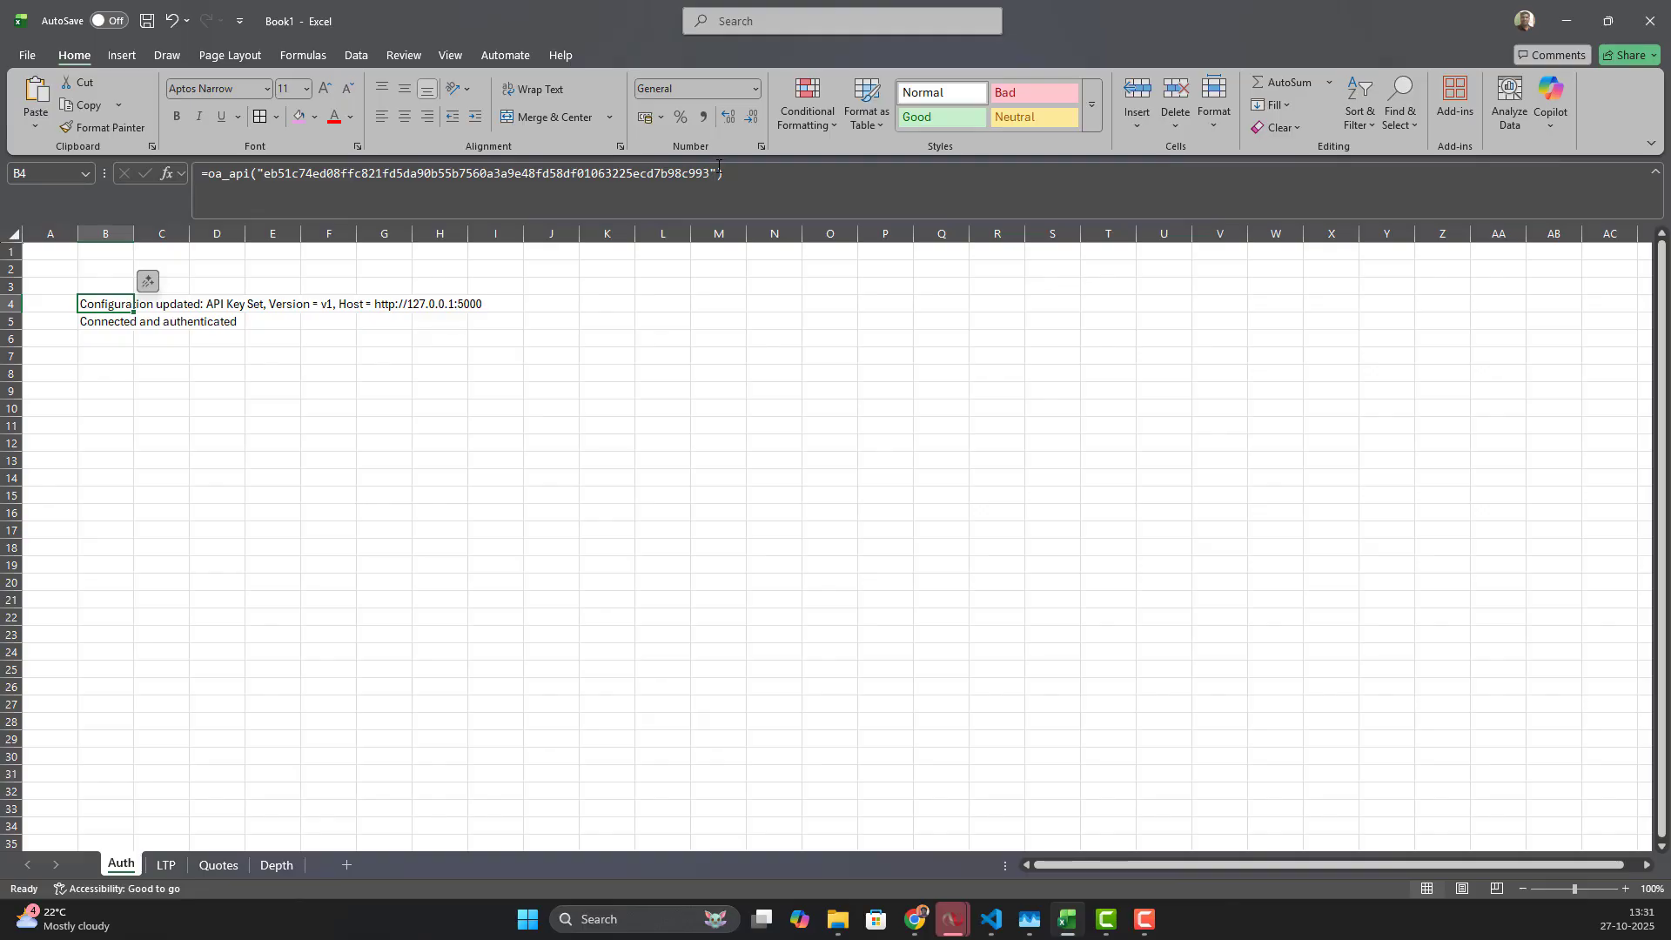
pyautogui.click(183, 436)
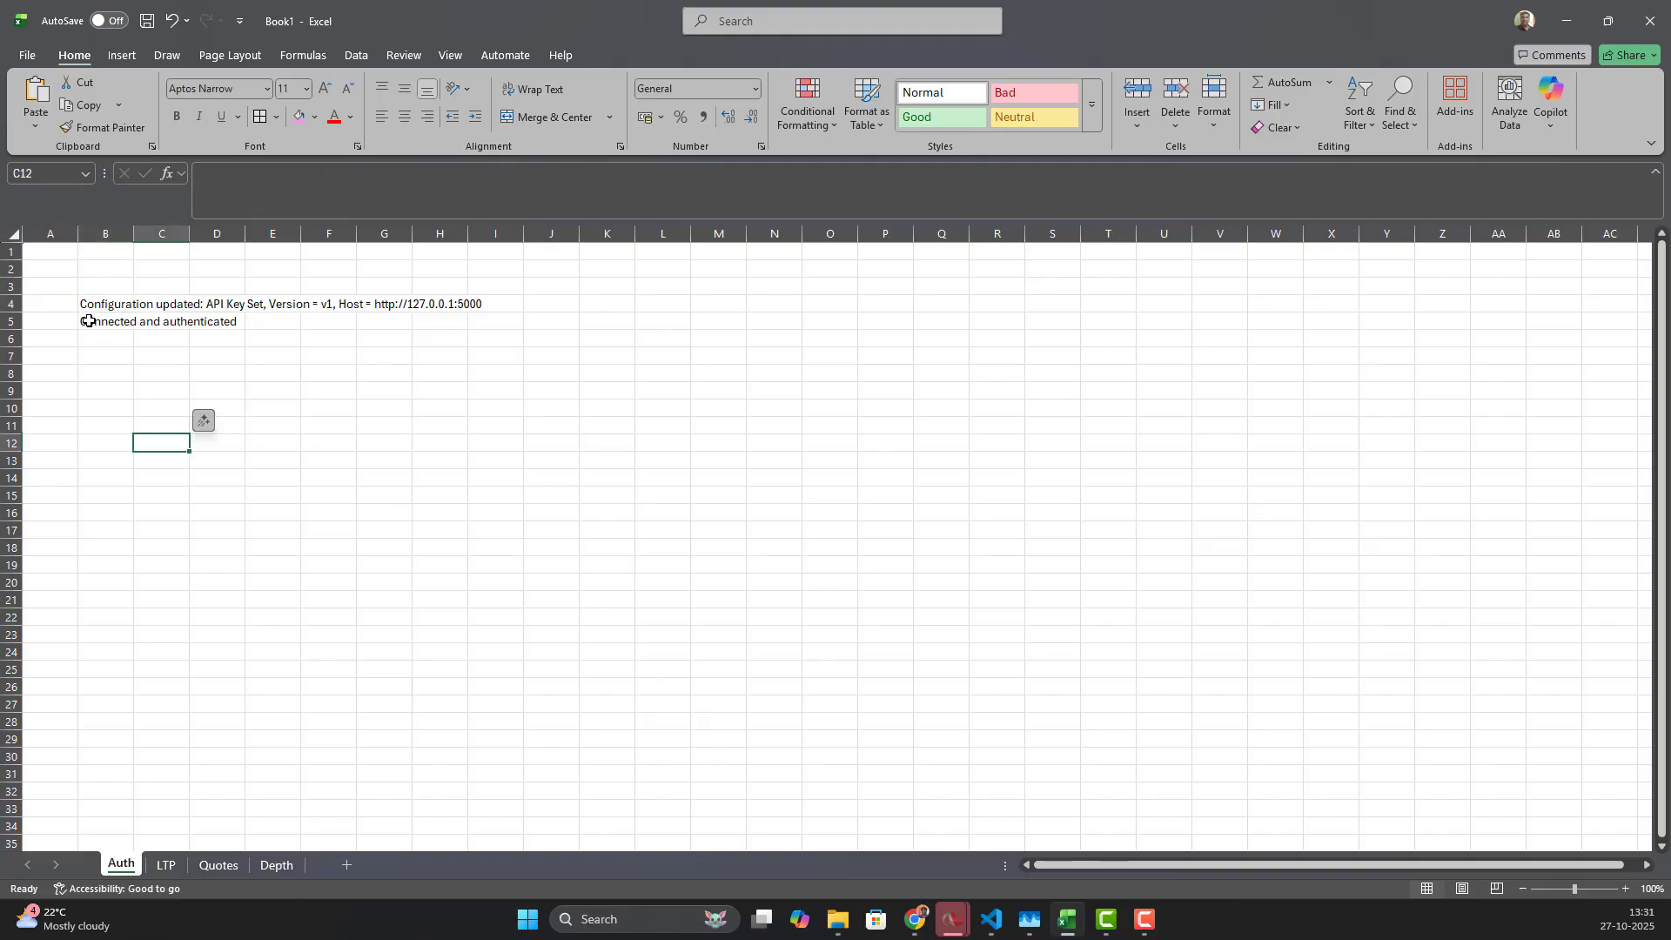
pyautogui.click(89, 322)
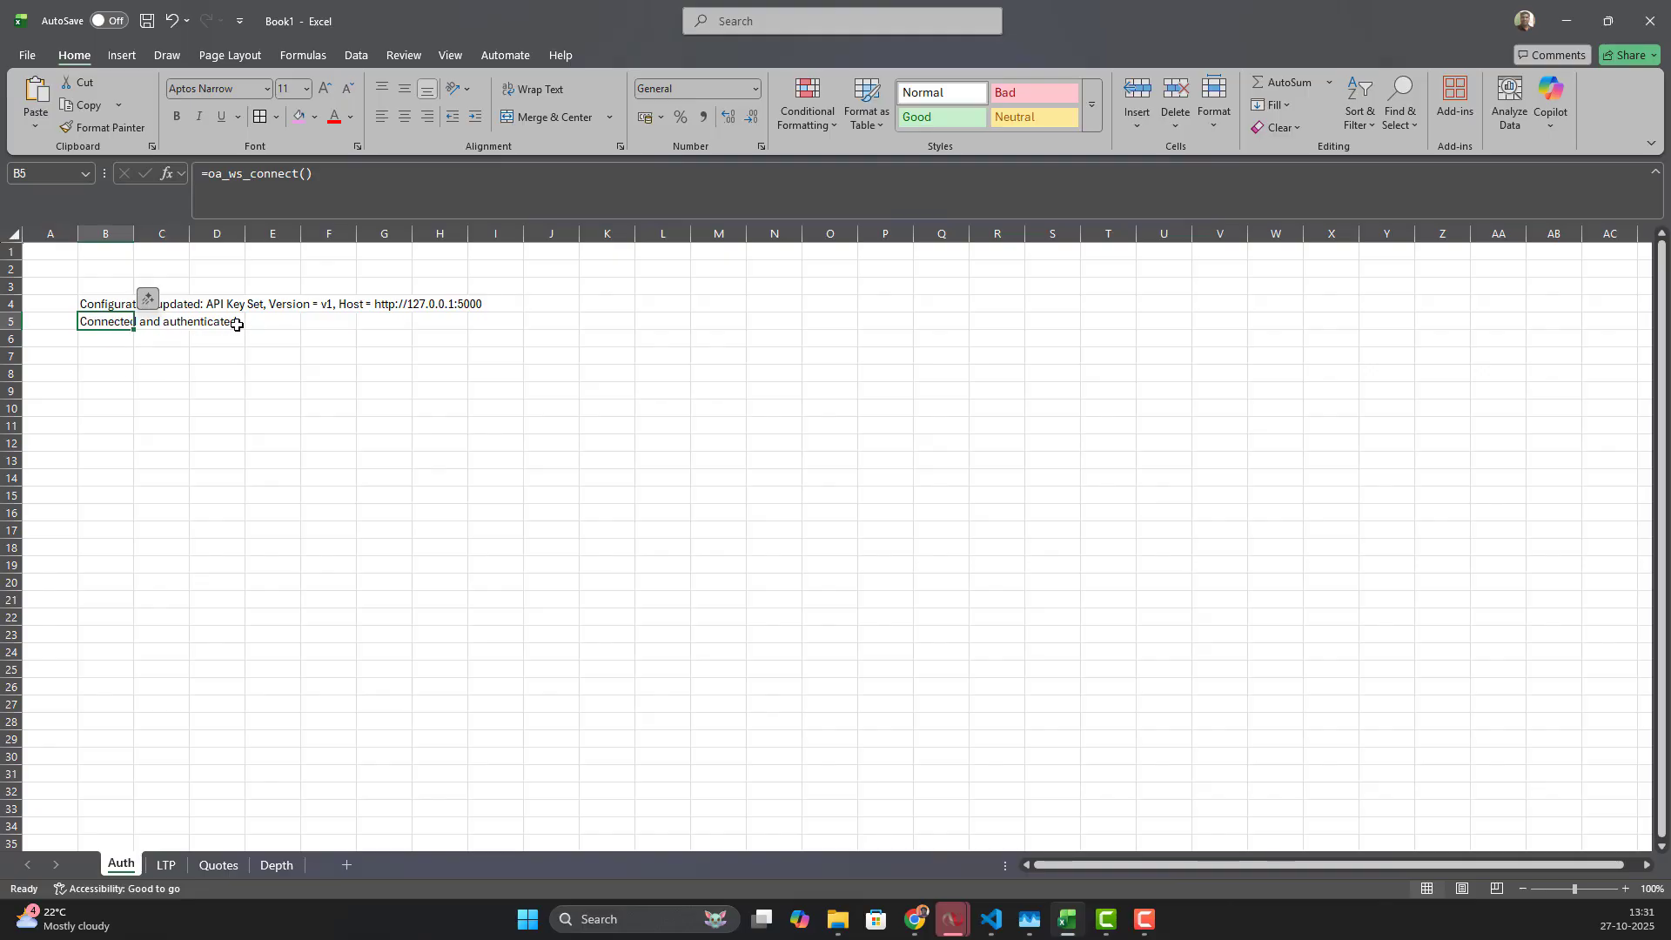
pyautogui.click(100, 387)
# Step: Move through the LTP and Quotes sheets to the Depth sheet and select G18
pyautogui.click(165, 864)
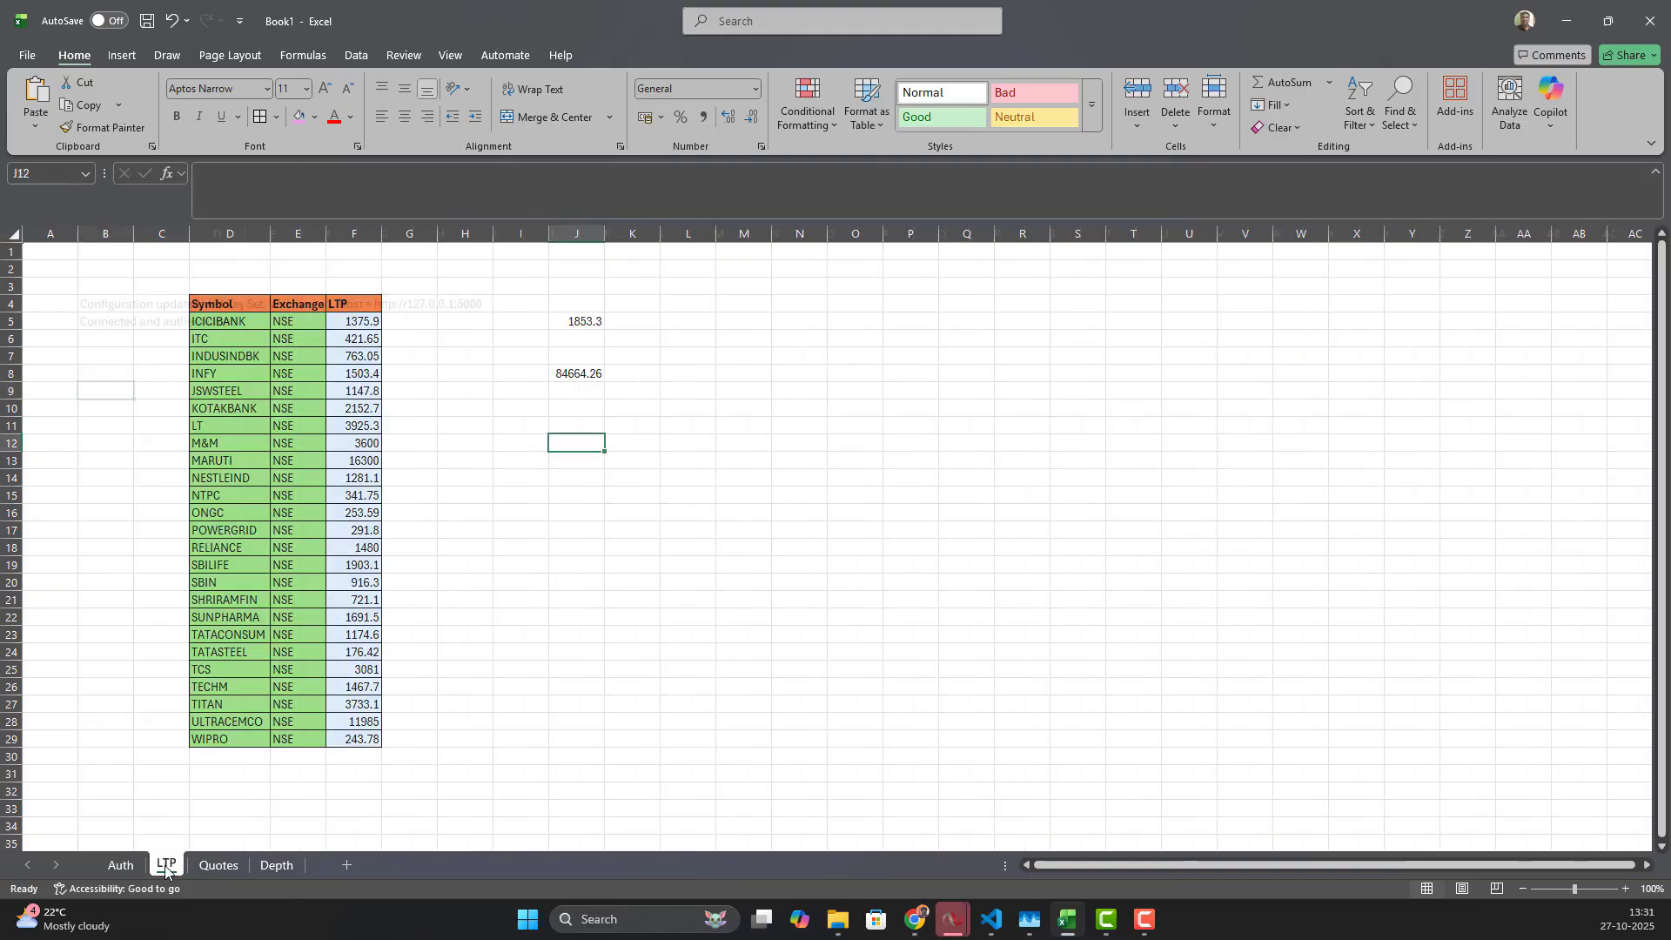
pyautogui.click(217, 864)
pyautogui.click(275, 864)
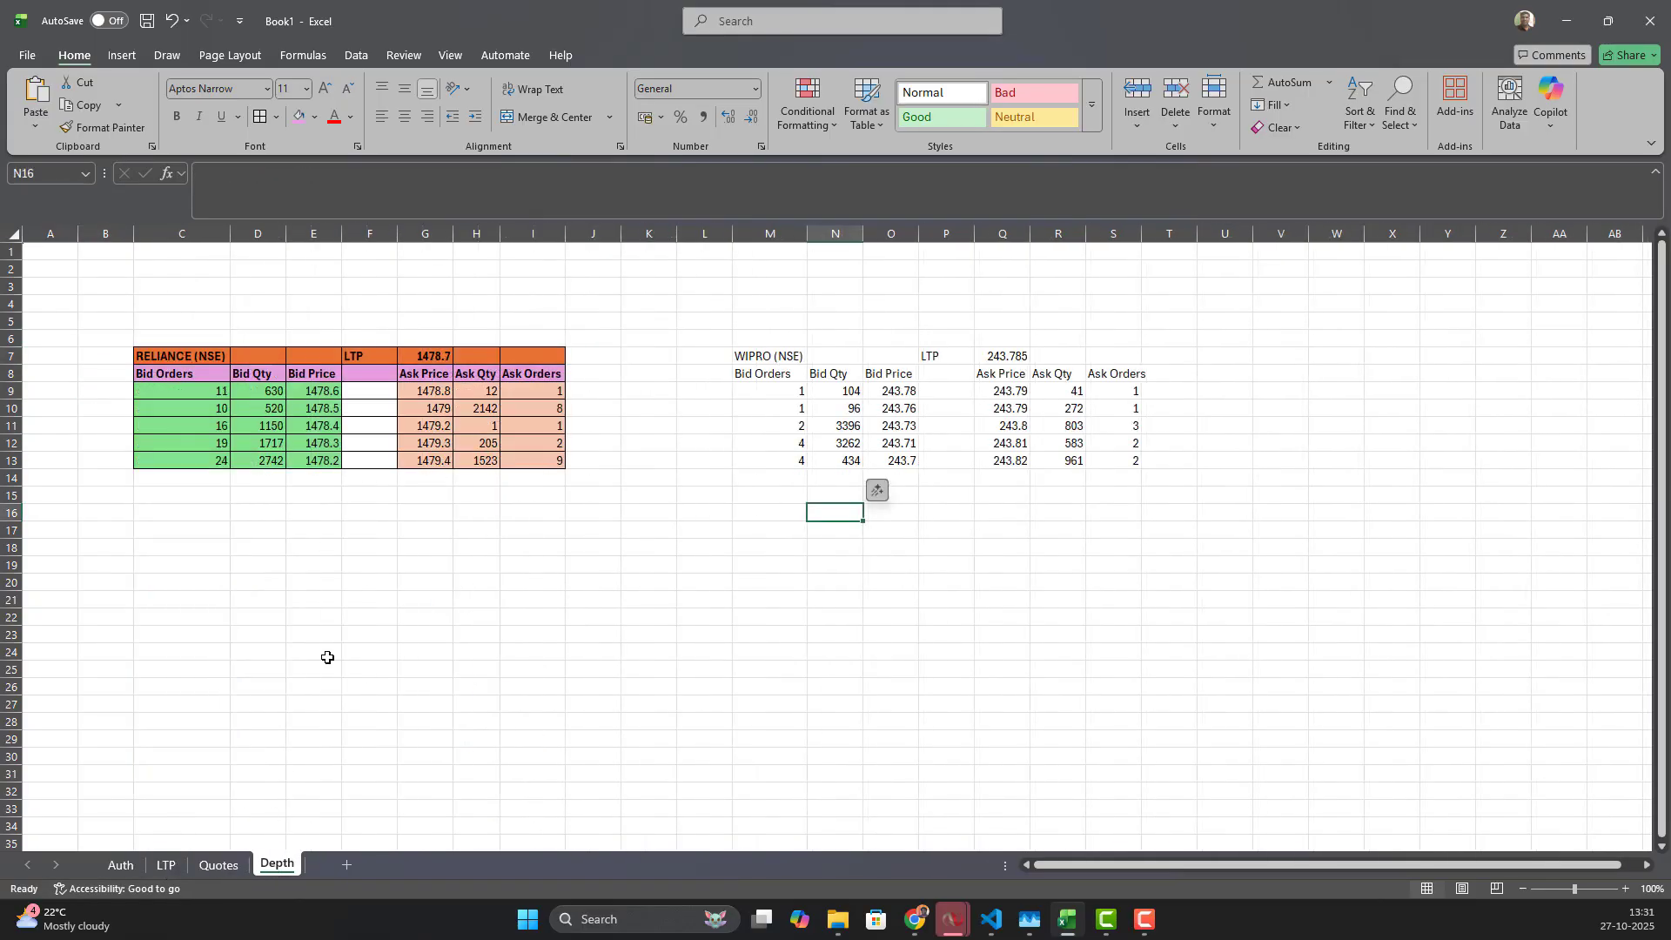
pyautogui.click(402, 549)
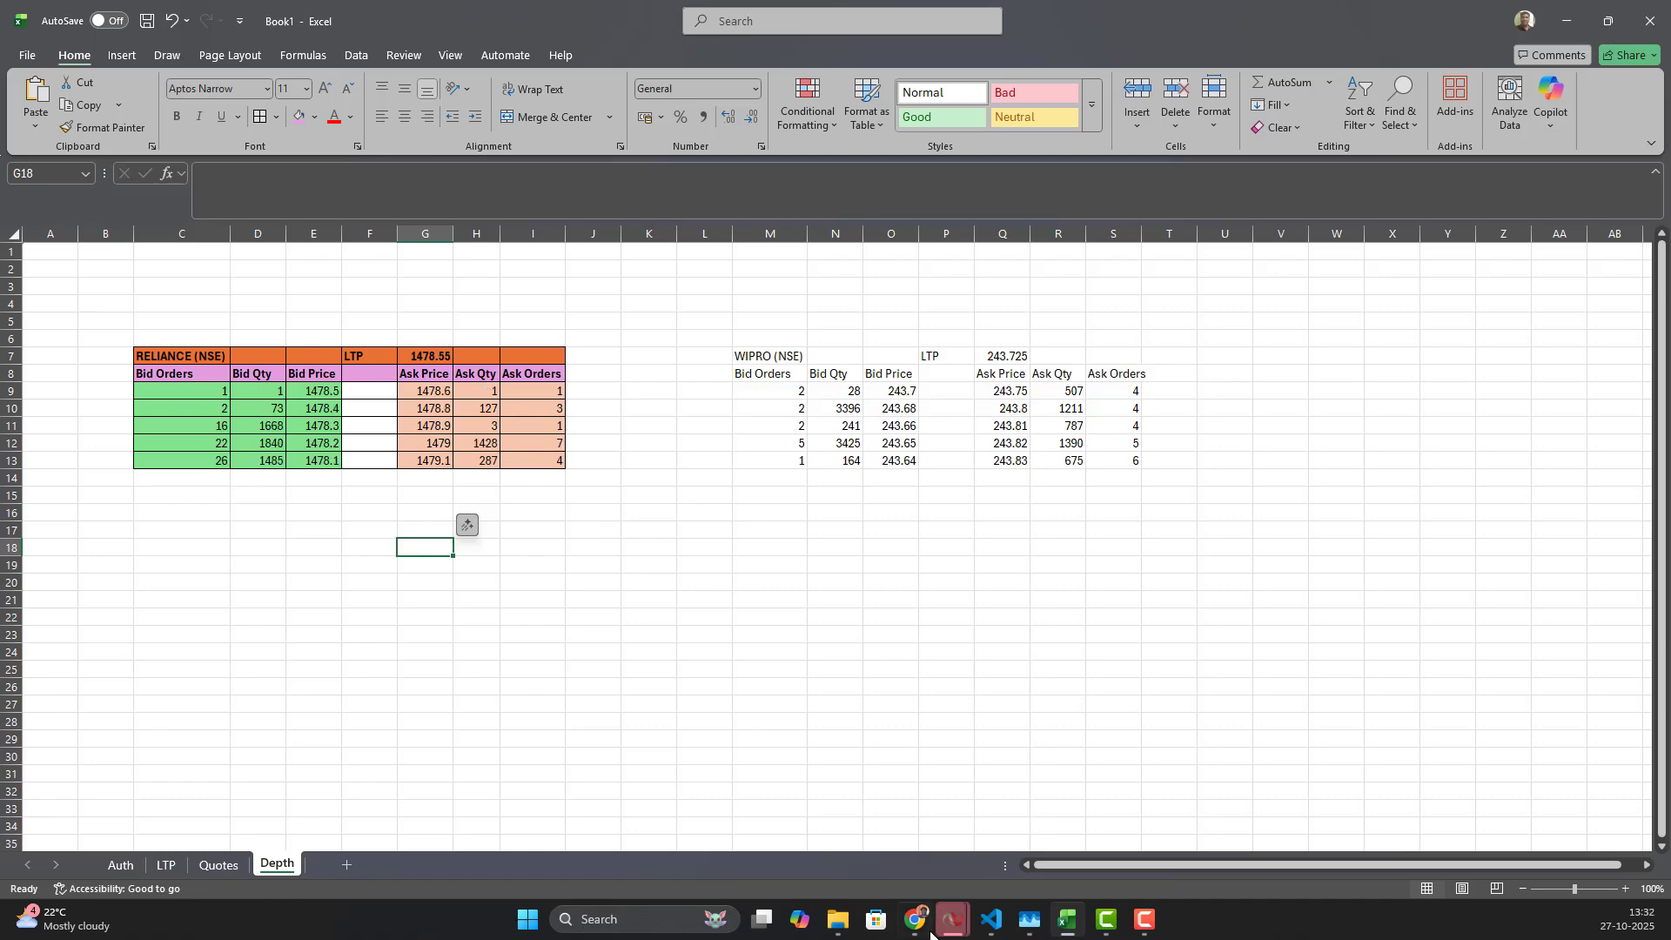
pyautogui.moveTo(915, 919)
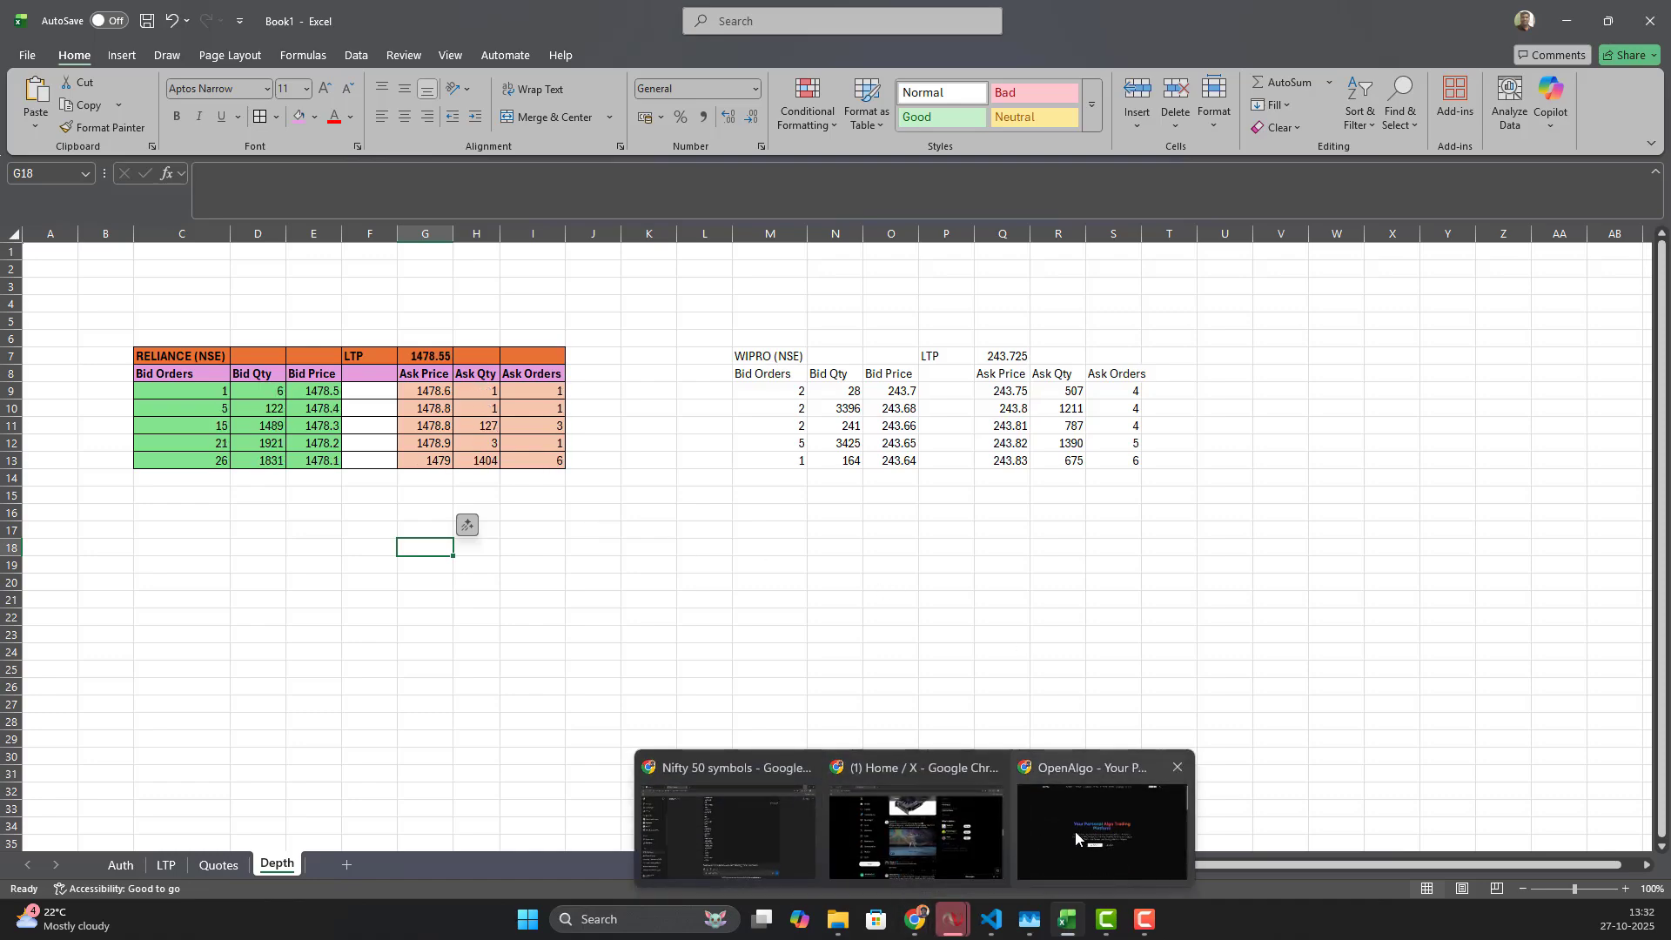
# Step: Bring up the OpenAlgo Chrome window out of fullscreen and open the Excel integration docs
pyautogui.click(1104, 829)
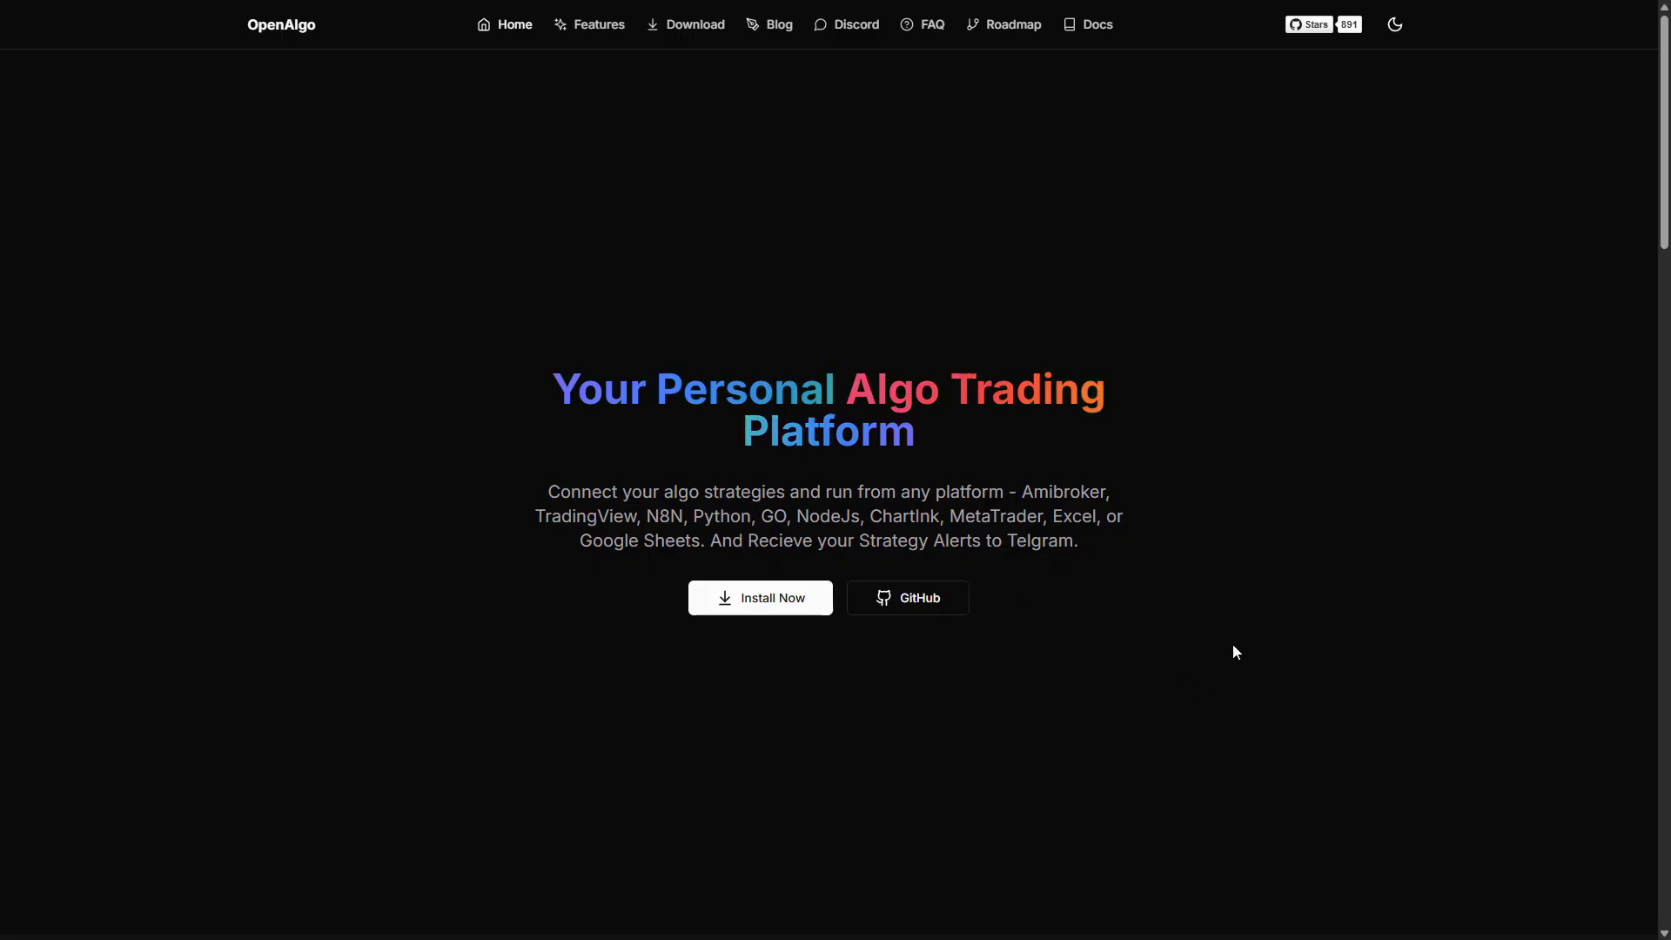
pyautogui.press('F11')
pyautogui.click(542, 17)
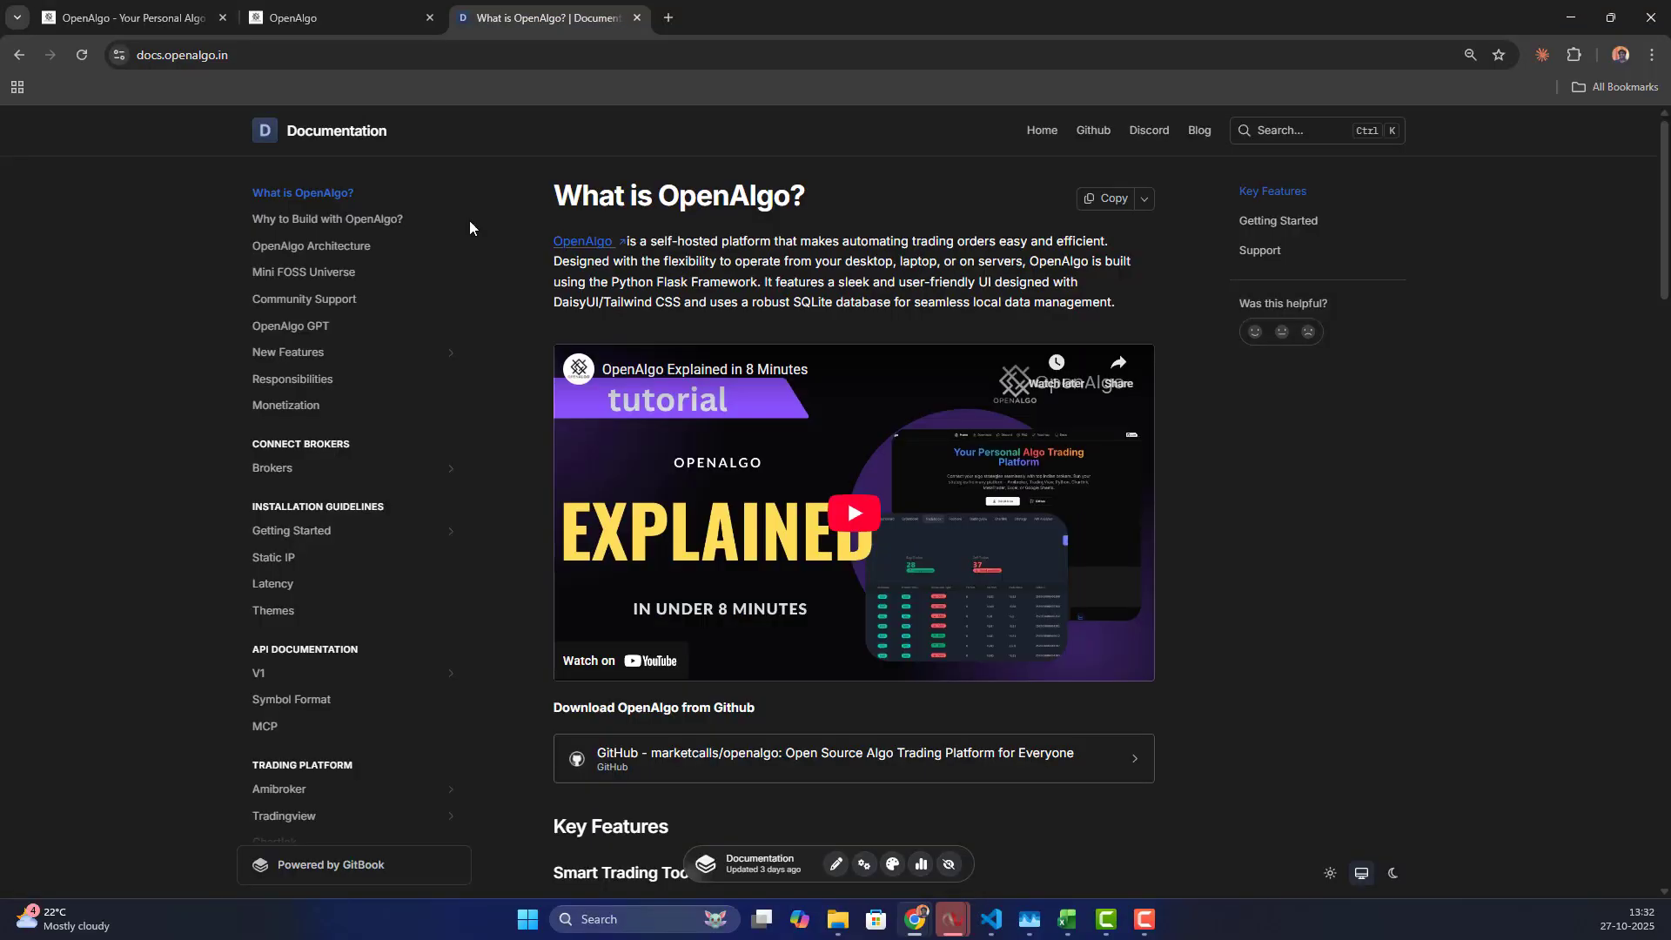
pyautogui.scroll(-2, 315, 504)
pyautogui.scroll(-4, 332, 581)
pyautogui.scroll(4, 332, 581)
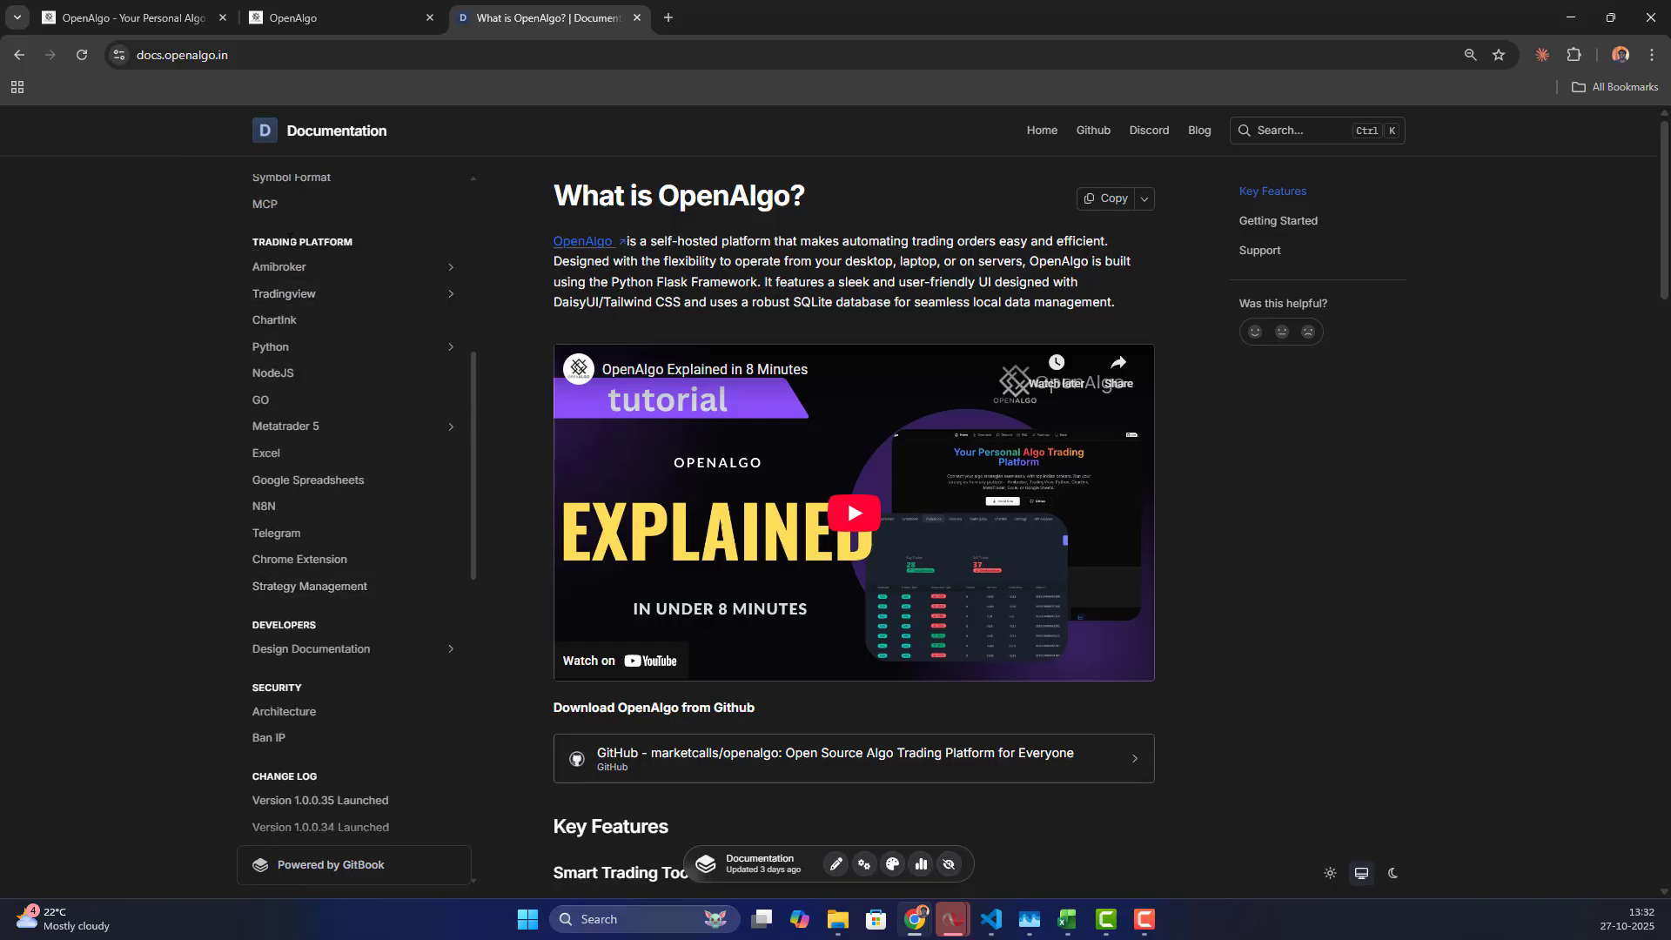
pyautogui.click(267, 452)
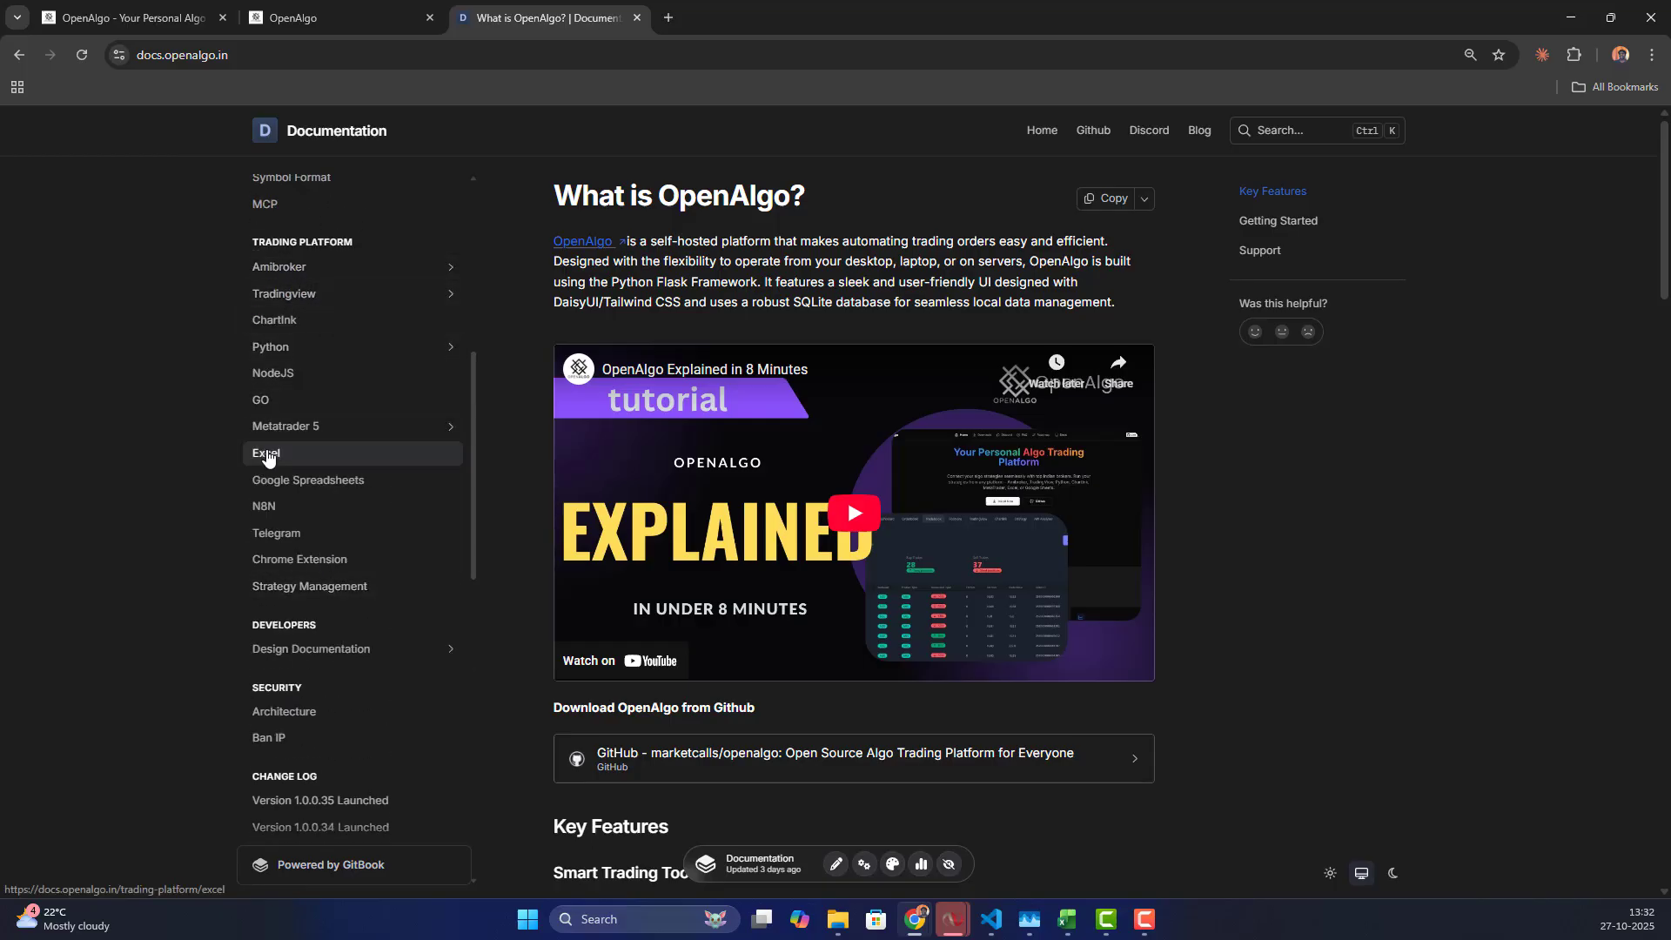
pyautogui.scroll(-2, 922, 438)
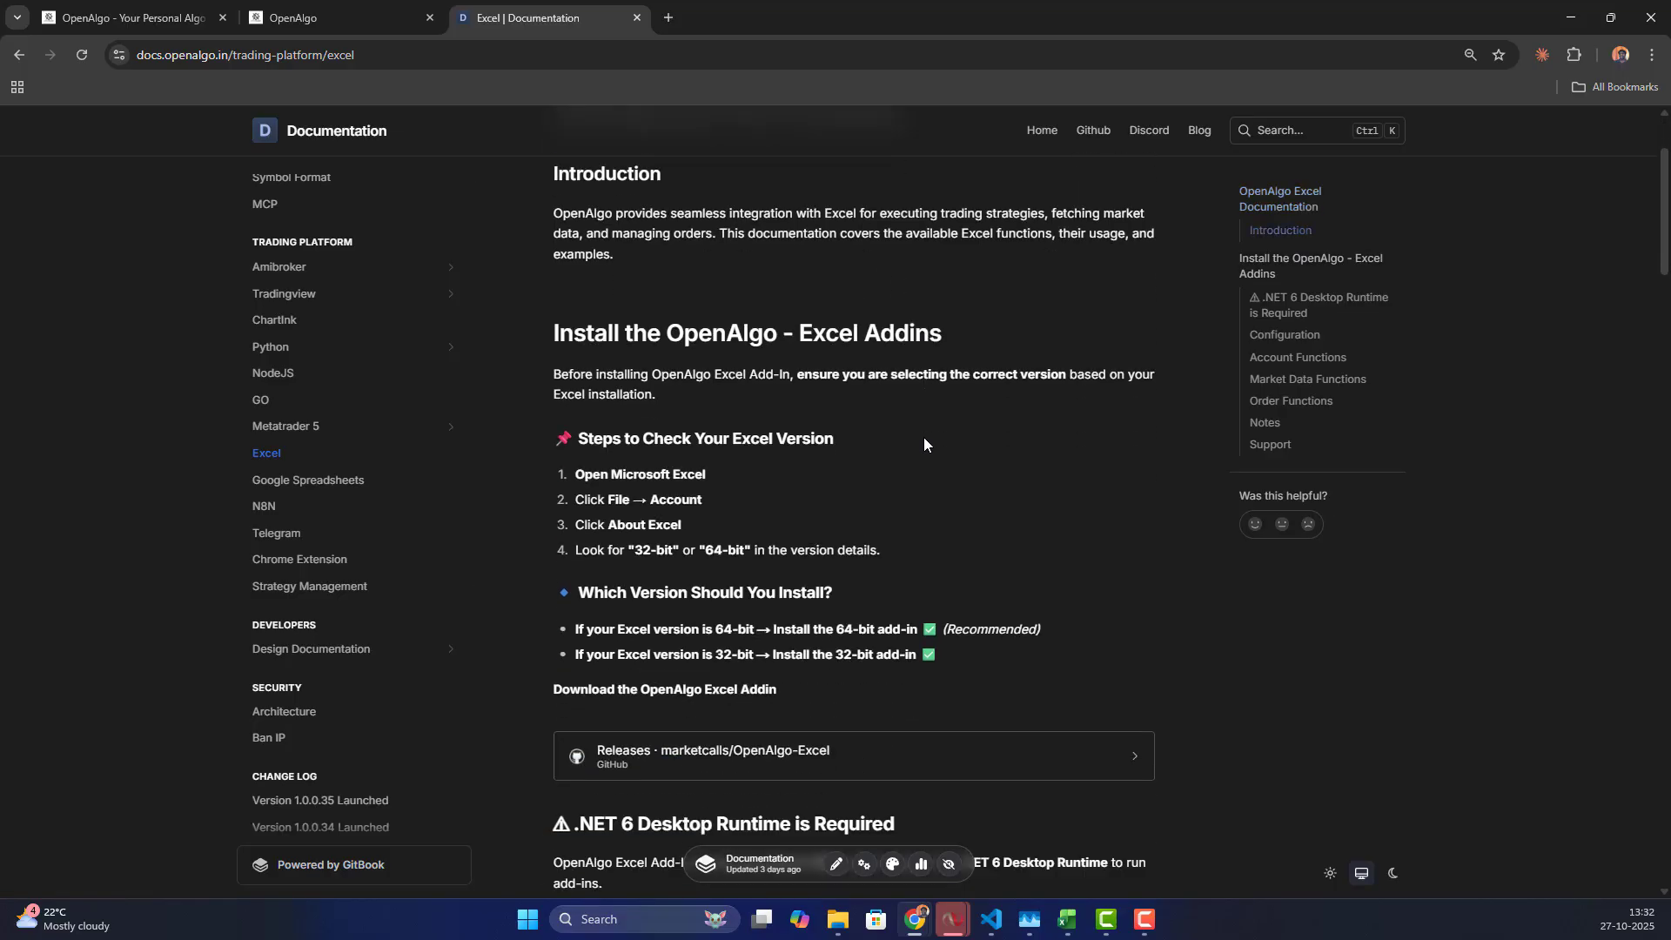
pyautogui.scroll(-2, 922, 438)
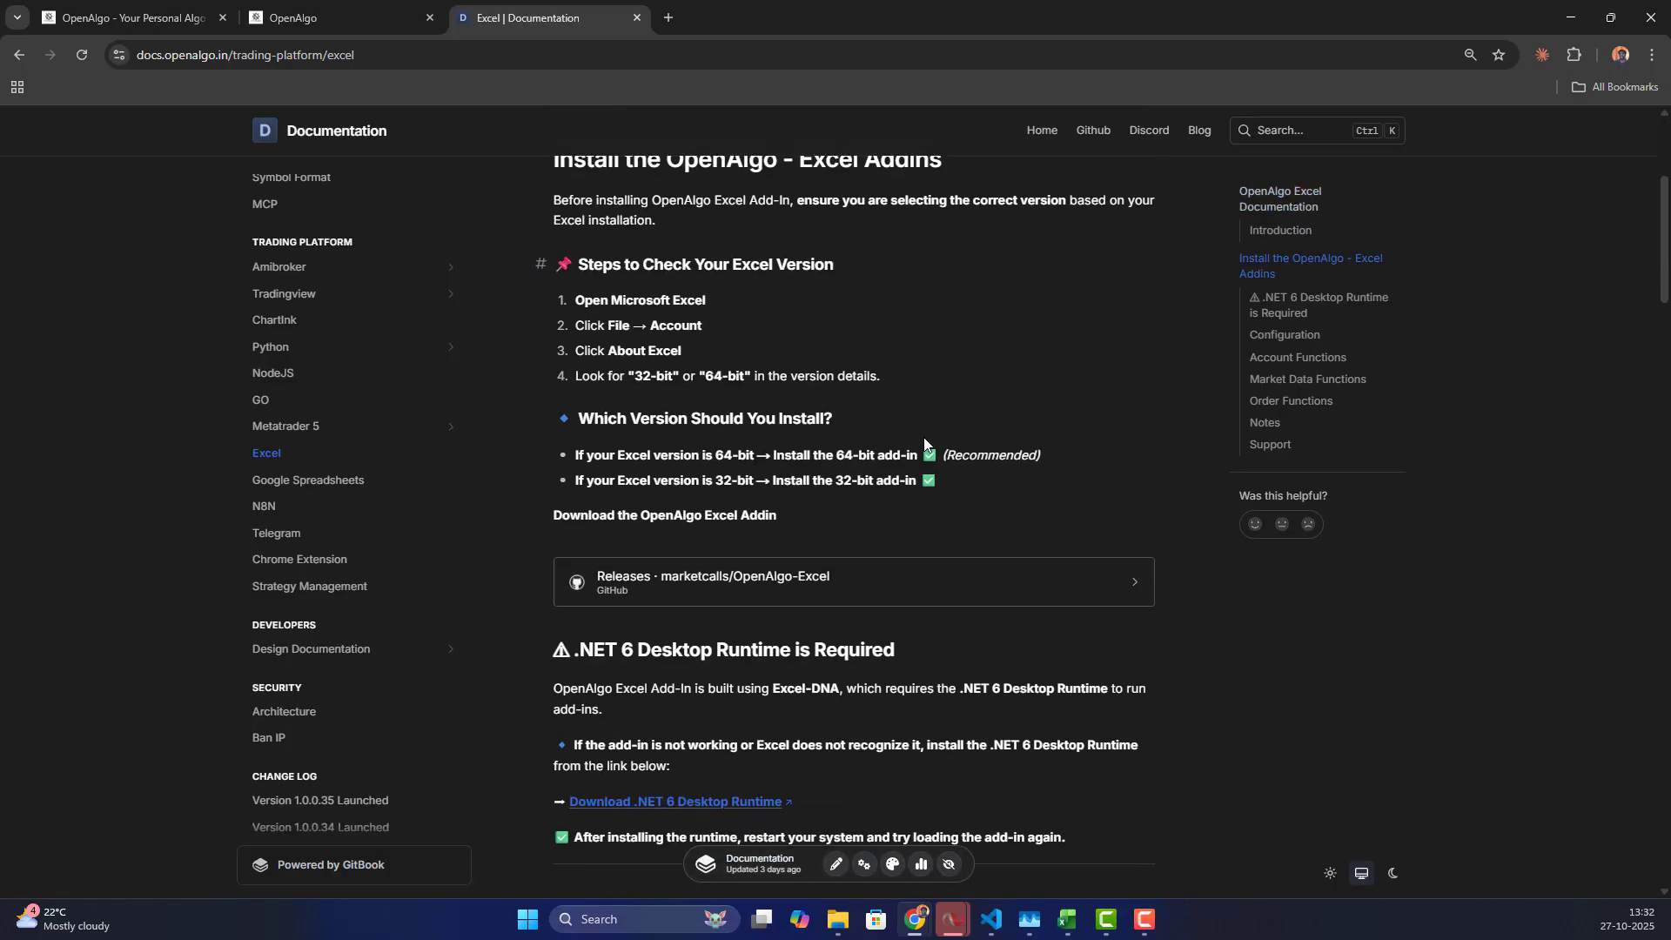
# Step: View the marketcalls/OpenAlgo-Excel GitHub releases page, then minimise Chrome to return to the Depth sheet
pyautogui.click(699, 581)
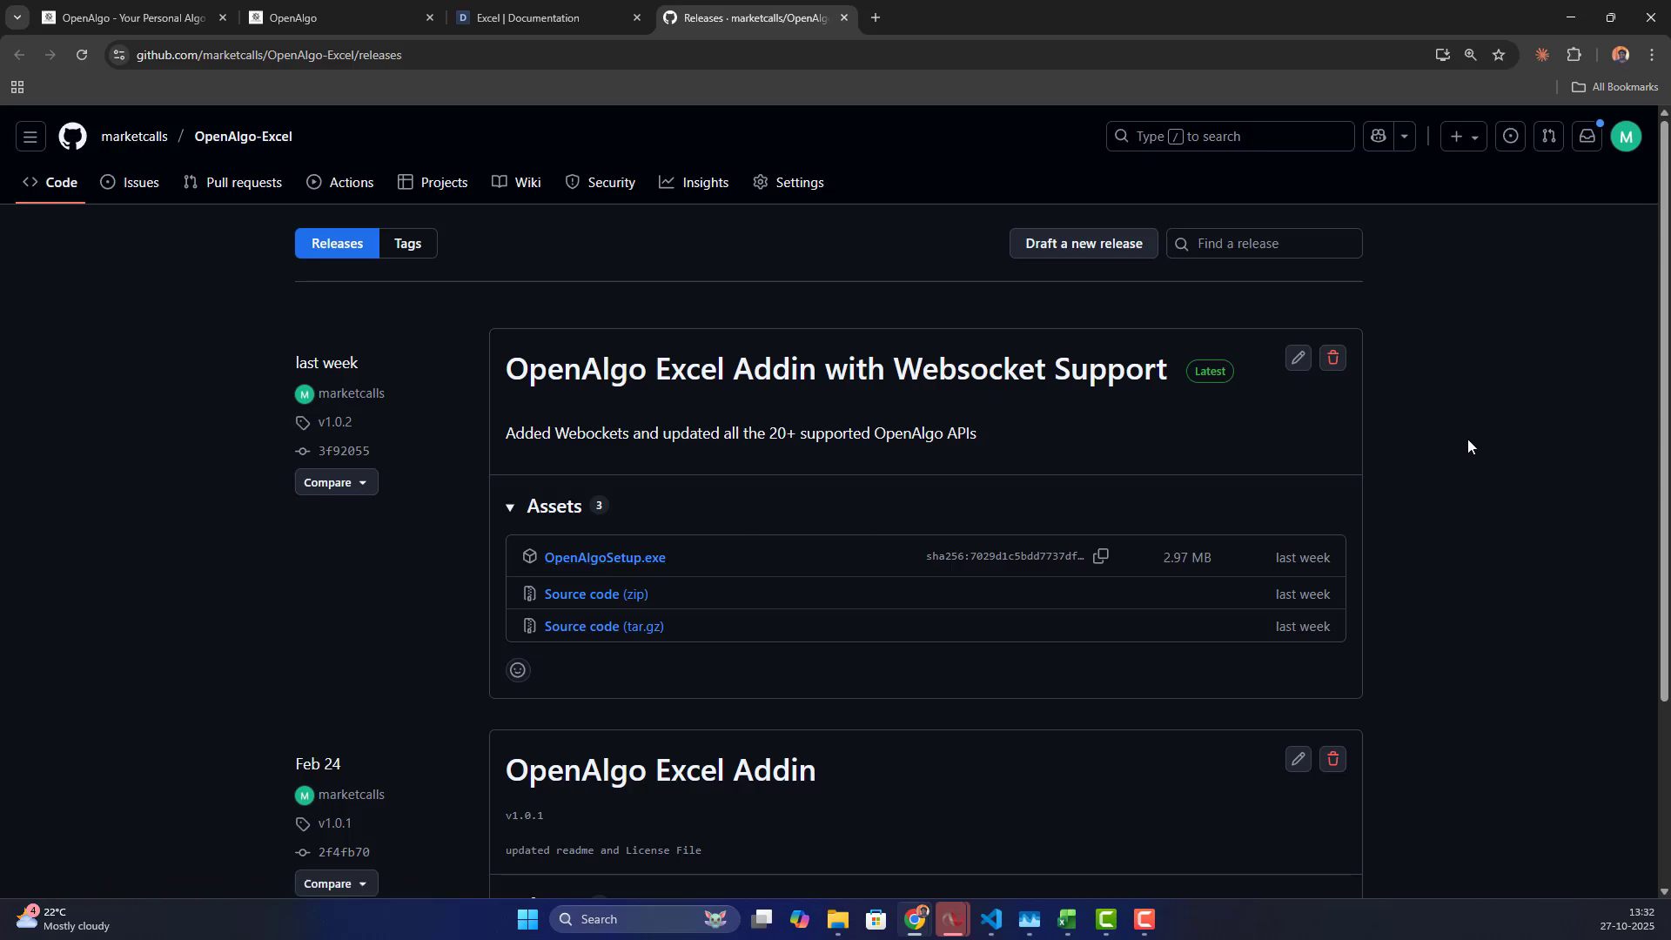
pyautogui.click(1569, 16)
pyautogui.click(649, 617)
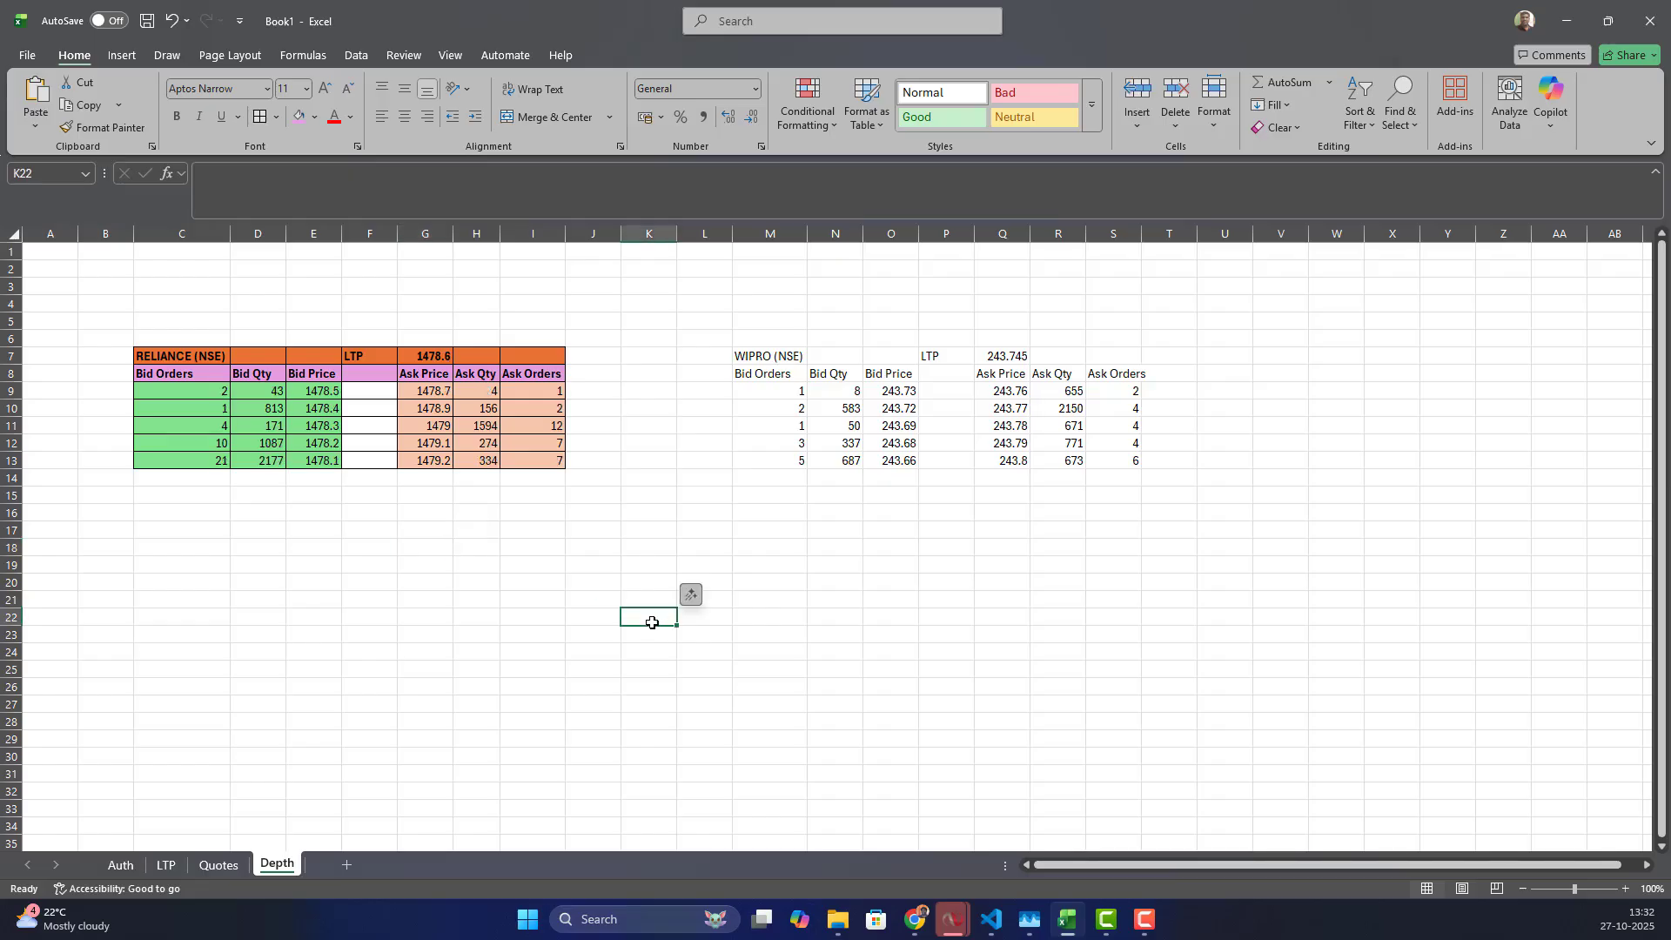